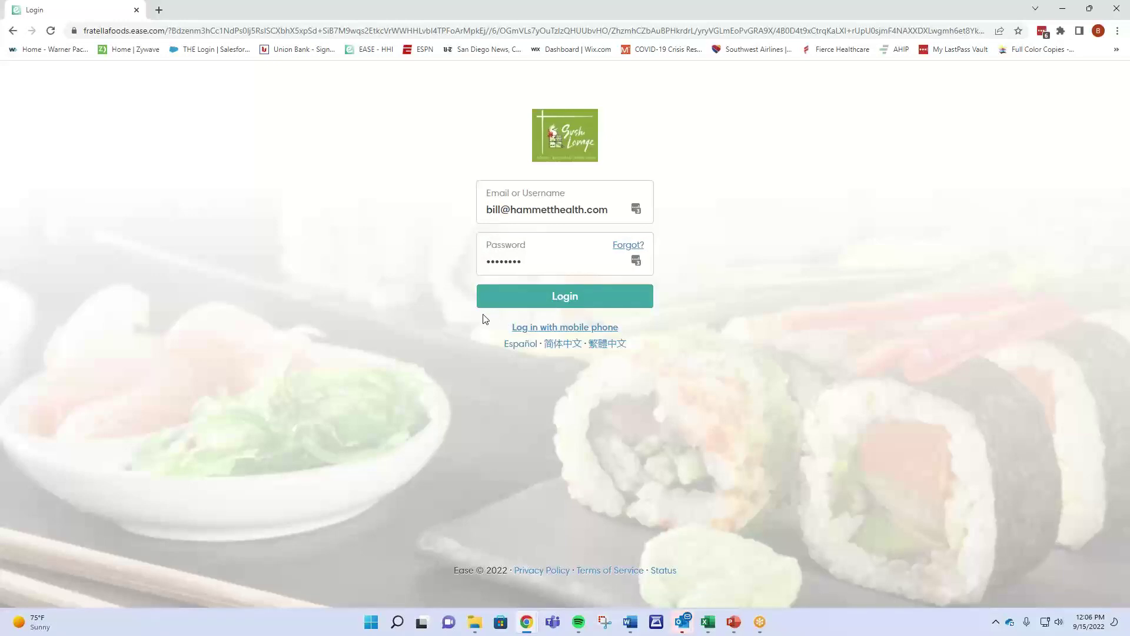
# Sign in to Ease with the account password and start enrollment from the dashboard.
pyautogui.click(536, 256)
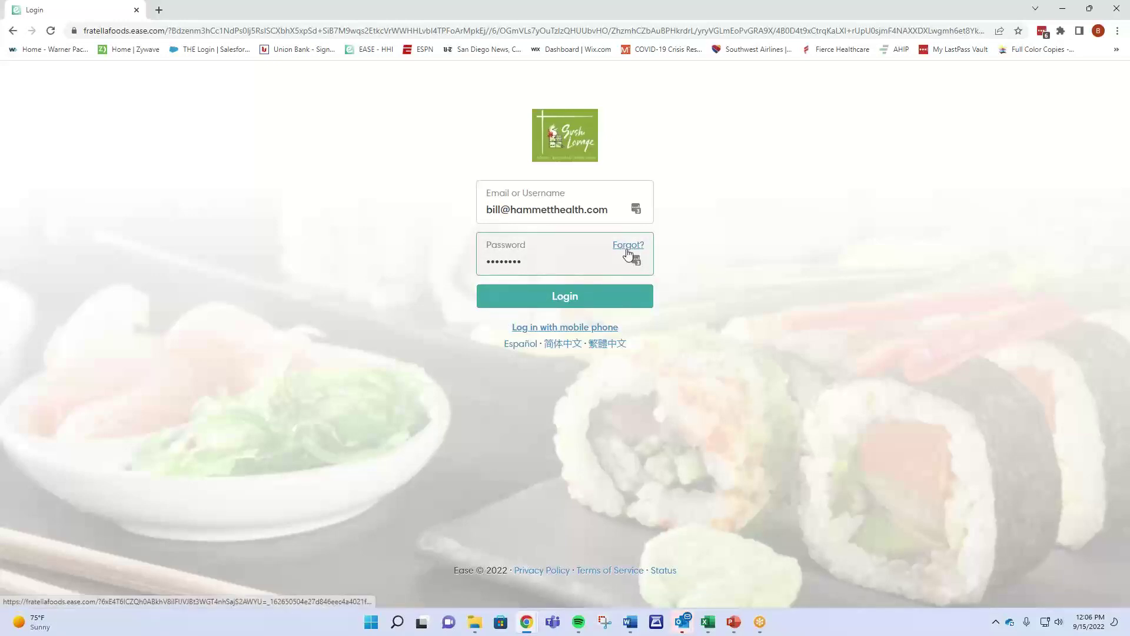
pyautogui.click(567, 299)
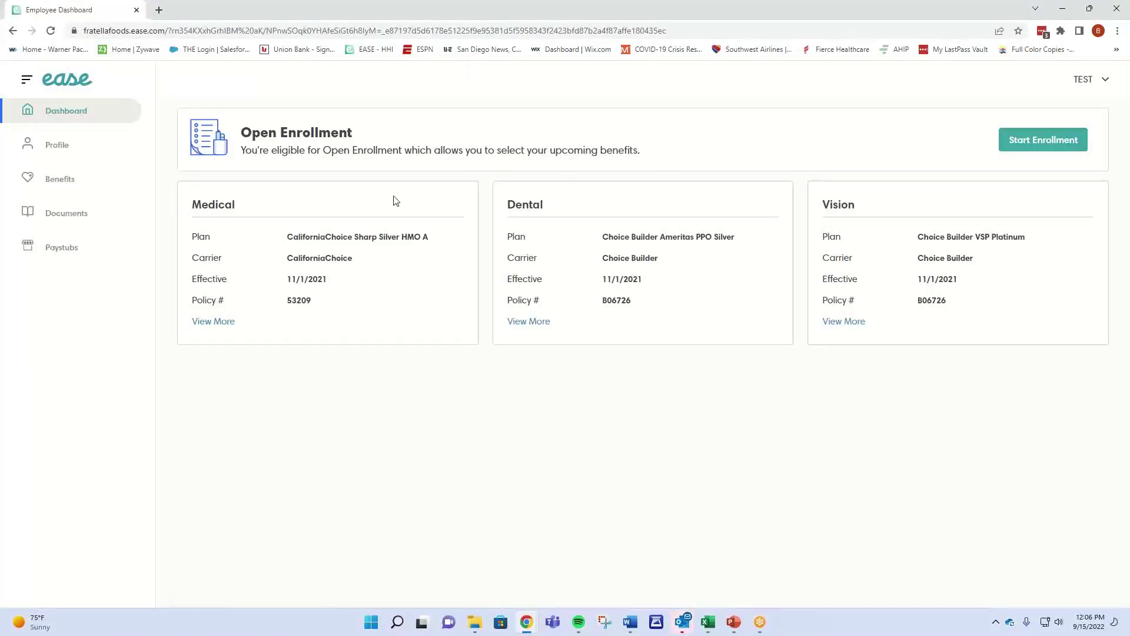
pyautogui.click(1045, 145)
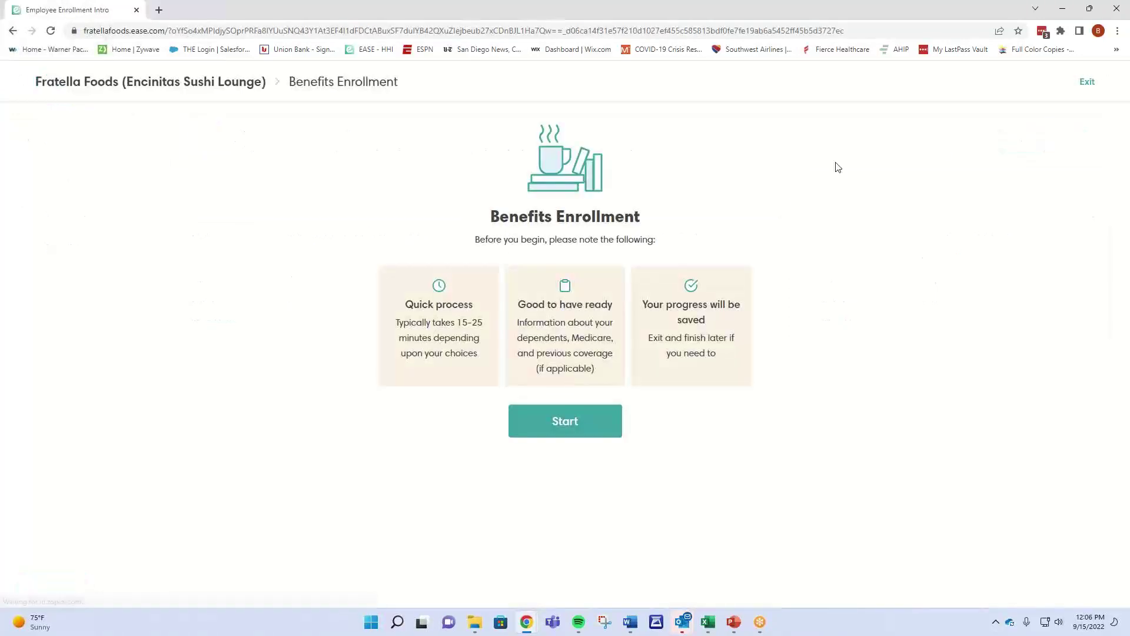
# Continue through the Overview, Profile, Dependents, Documents and Medicare steps to the Medical Plan page.
pyautogui.click(554, 437)
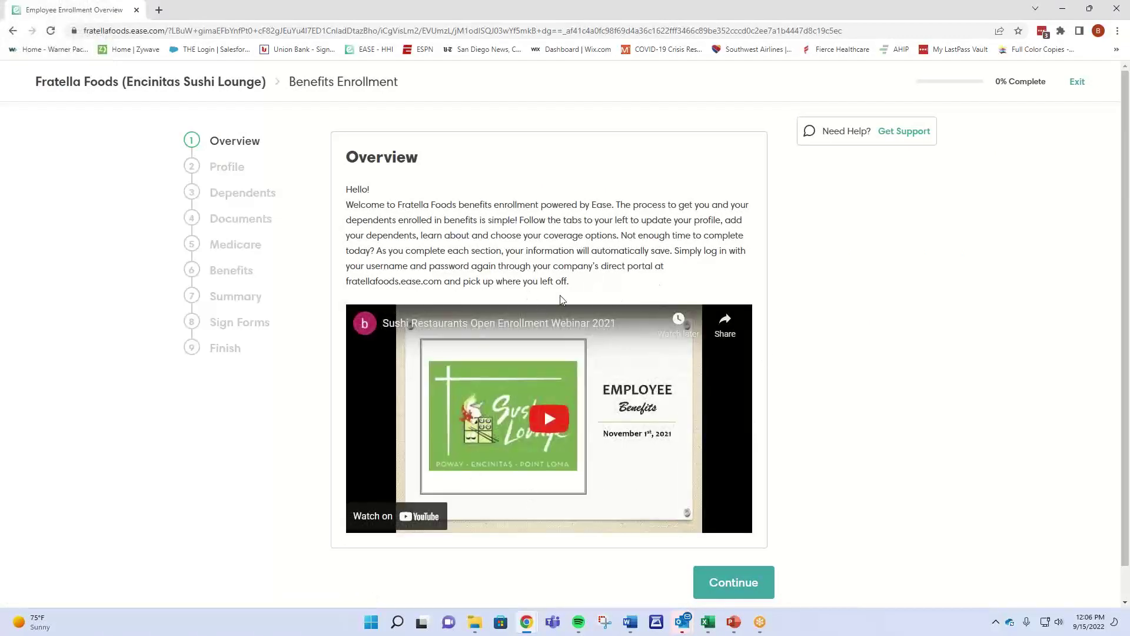
pyautogui.click(745, 586)
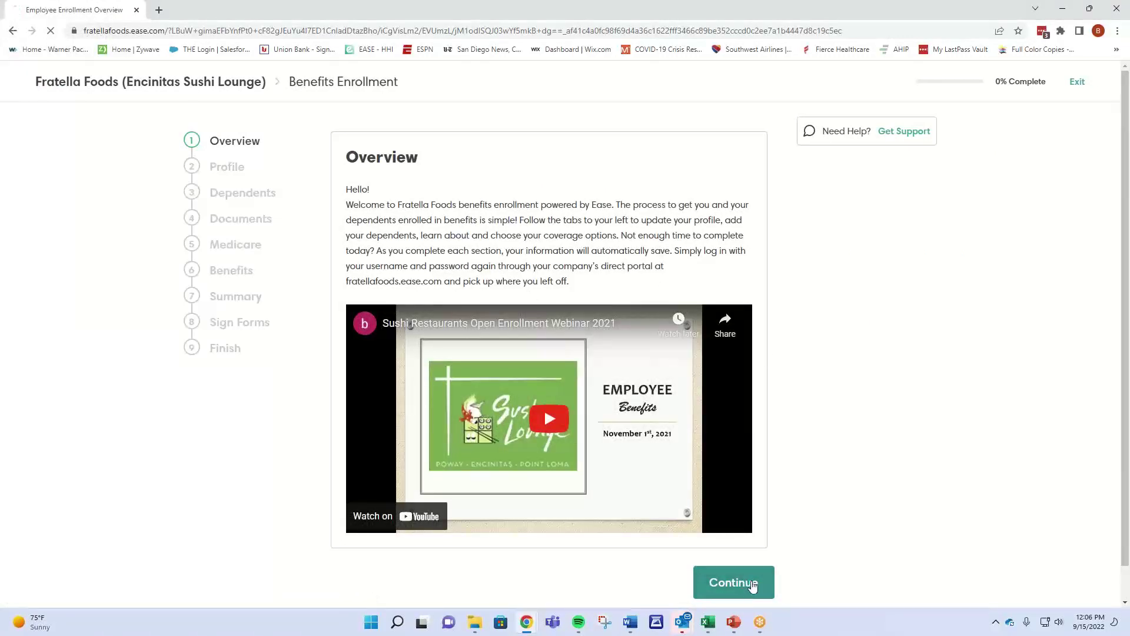
pyautogui.scroll(-4, 626, 434)
pyautogui.scroll(-8, 571, 349)
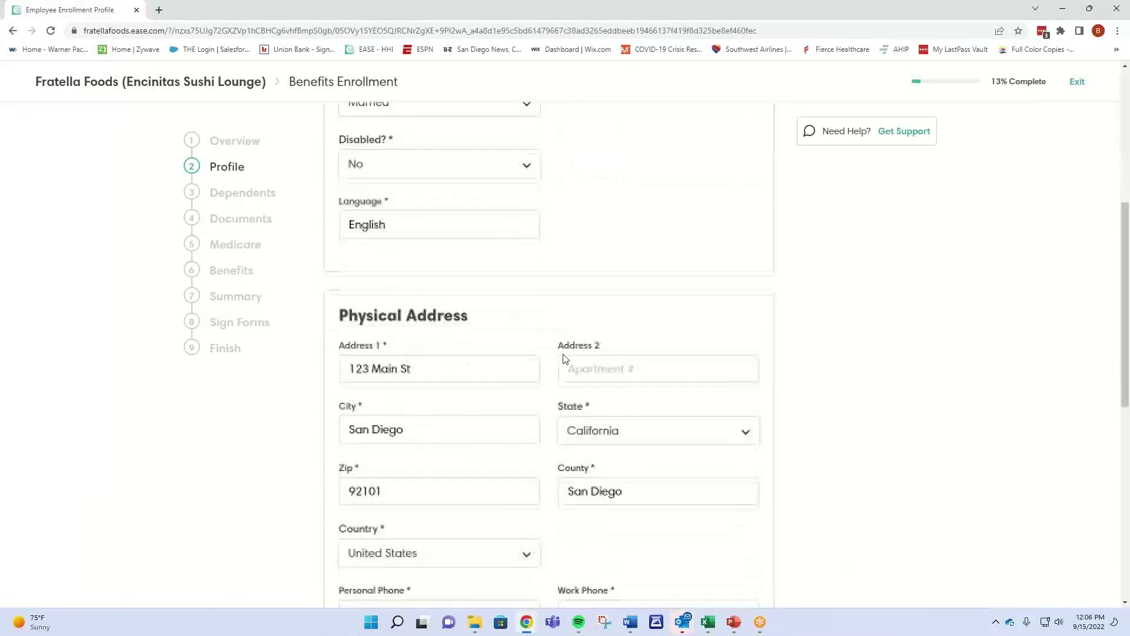
pyautogui.scroll(-2, 560, 375)
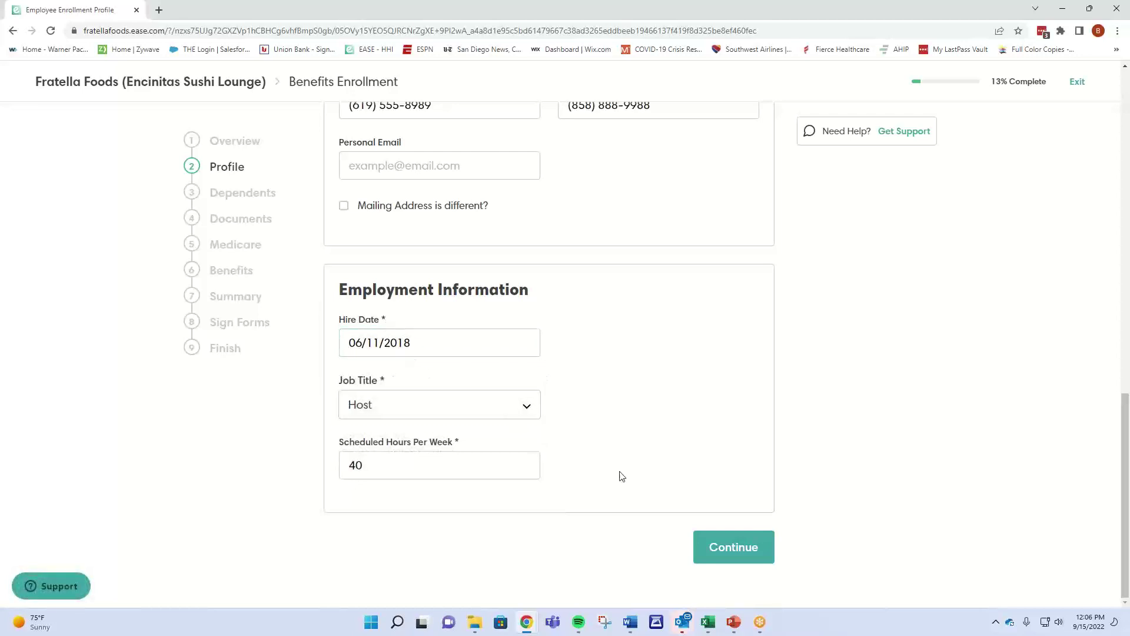
pyautogui.click(734, 556)
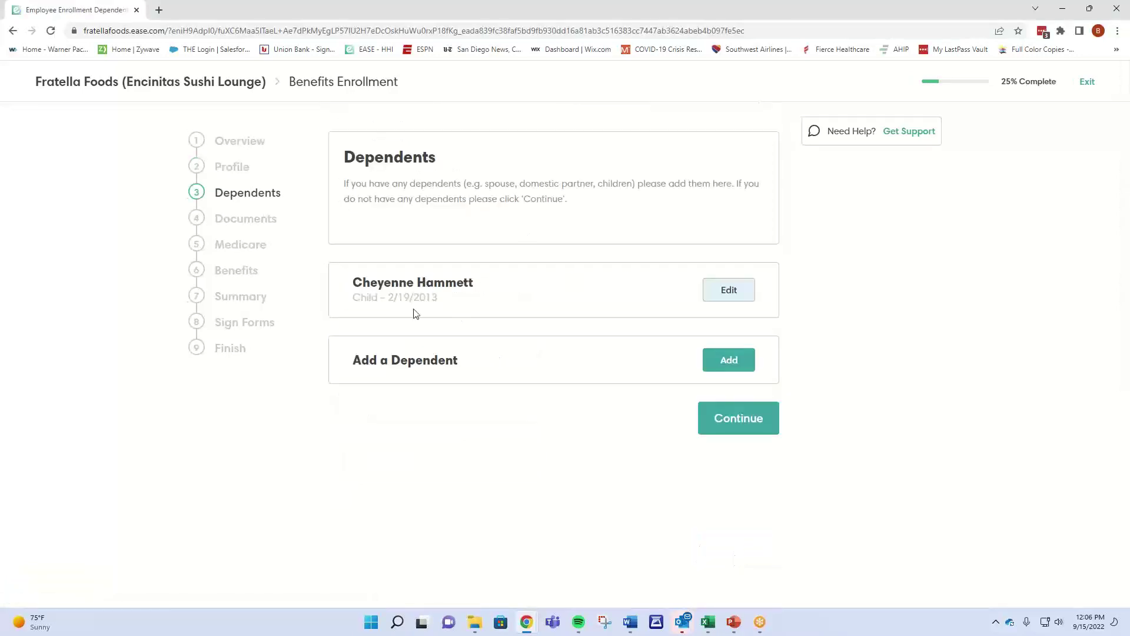
pyautogui.click(740, 425)
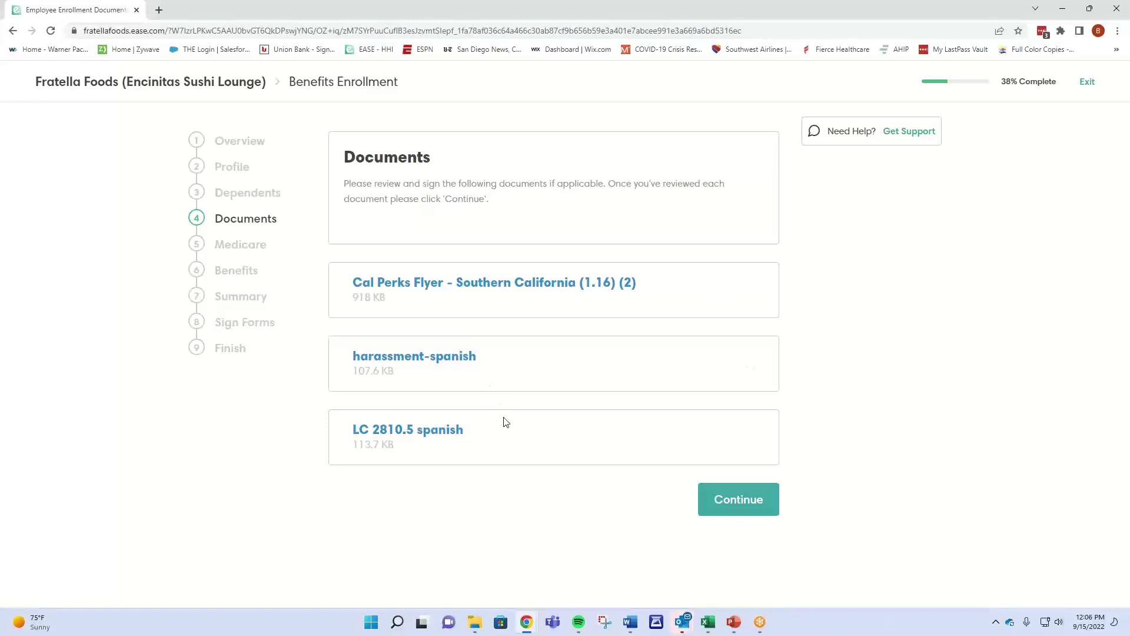
pyautogui.click(740, 502)
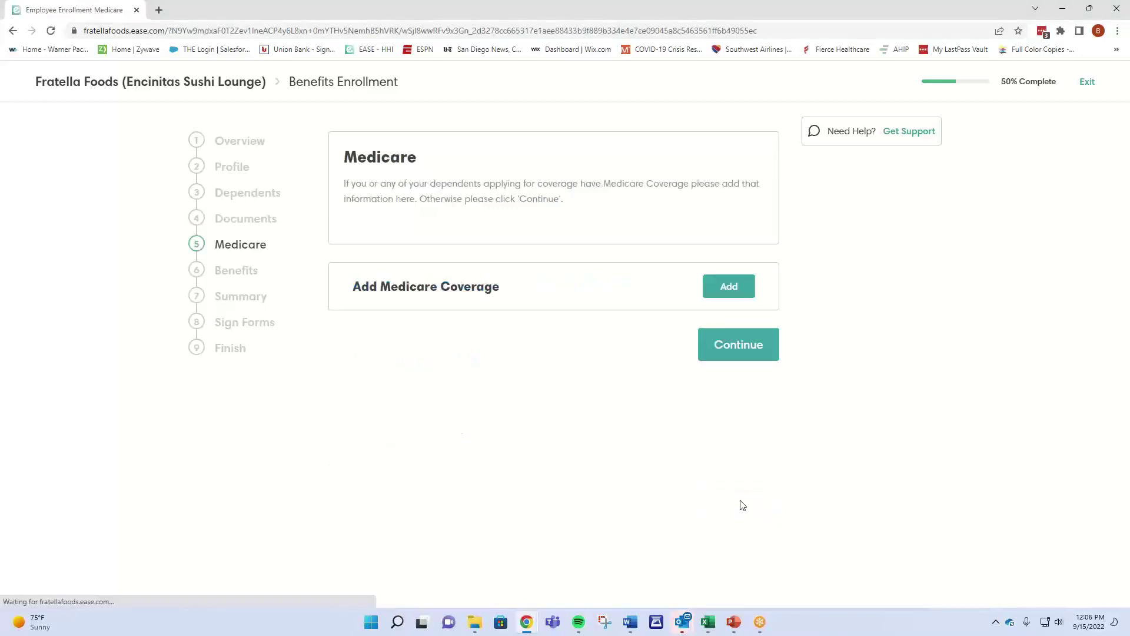
pyautogui.click(725, 346)
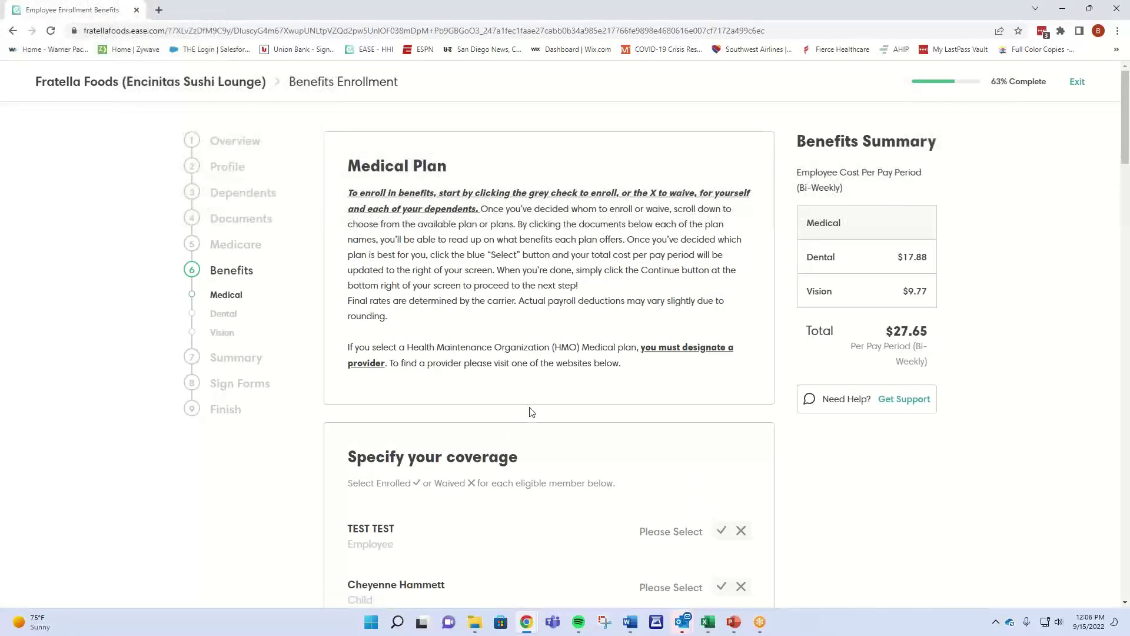
# Enroll the employee and the child in medical coverage.
pyautogui.scroll(-4, 543, 395)
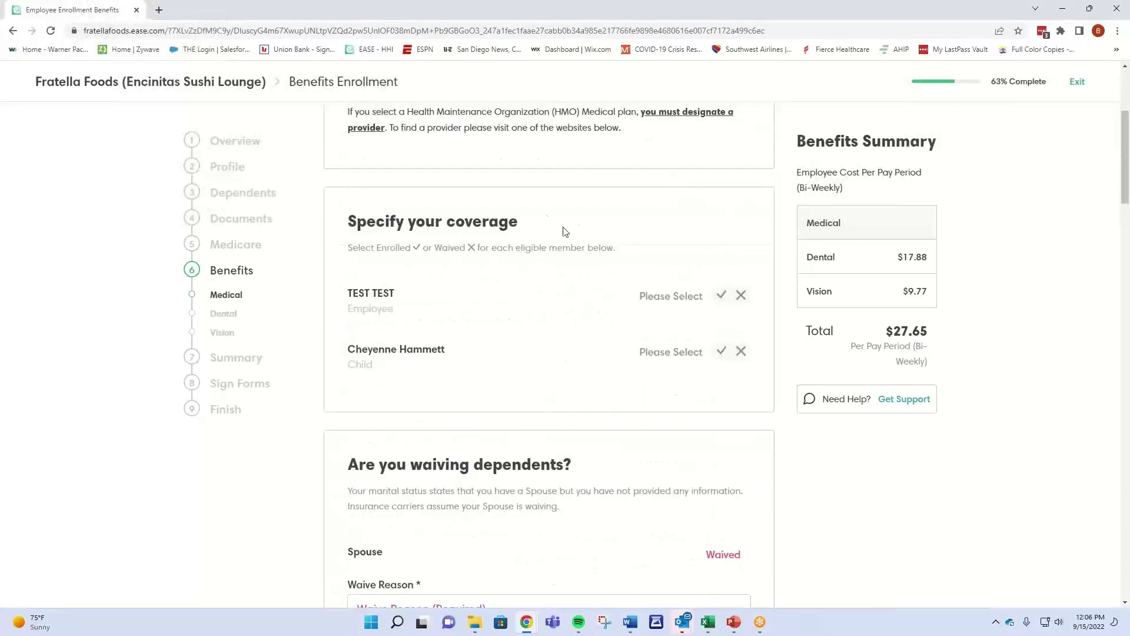
pyautogui.moveTo(357, 222); pyautogui.dragTo(521, 223)
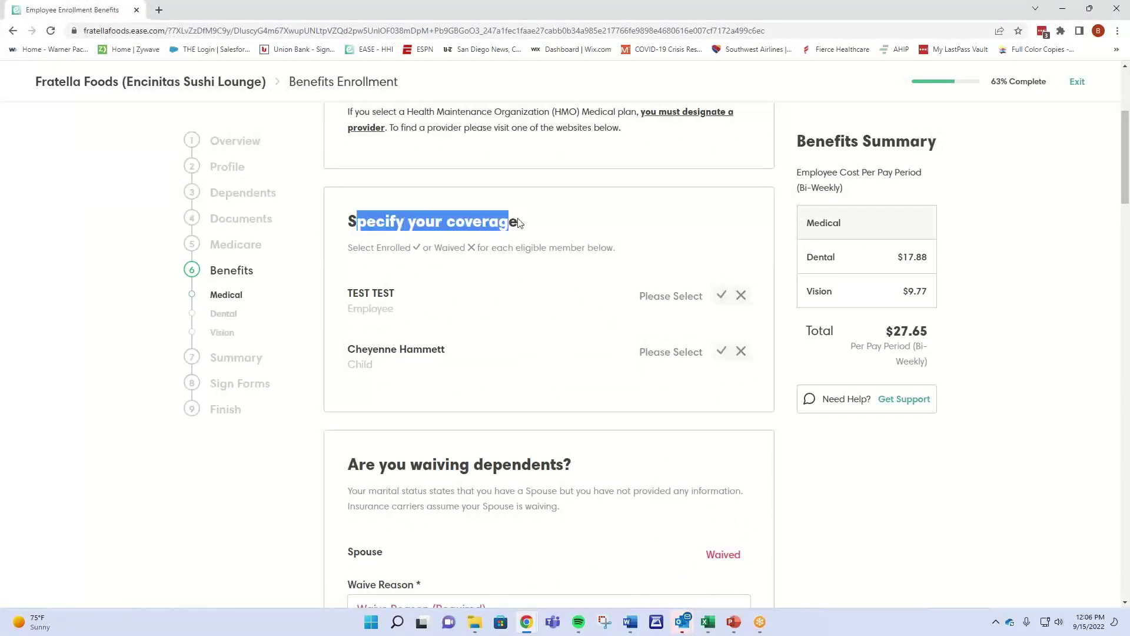
pyautogui.click(543, 221)
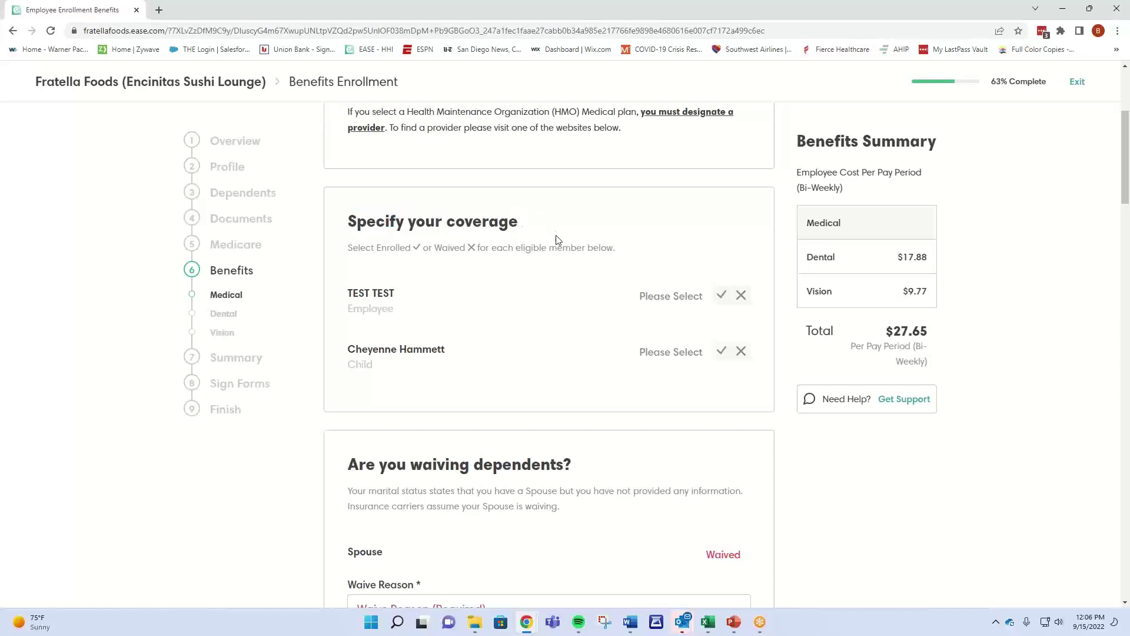
pyautogui.click(721, 302)
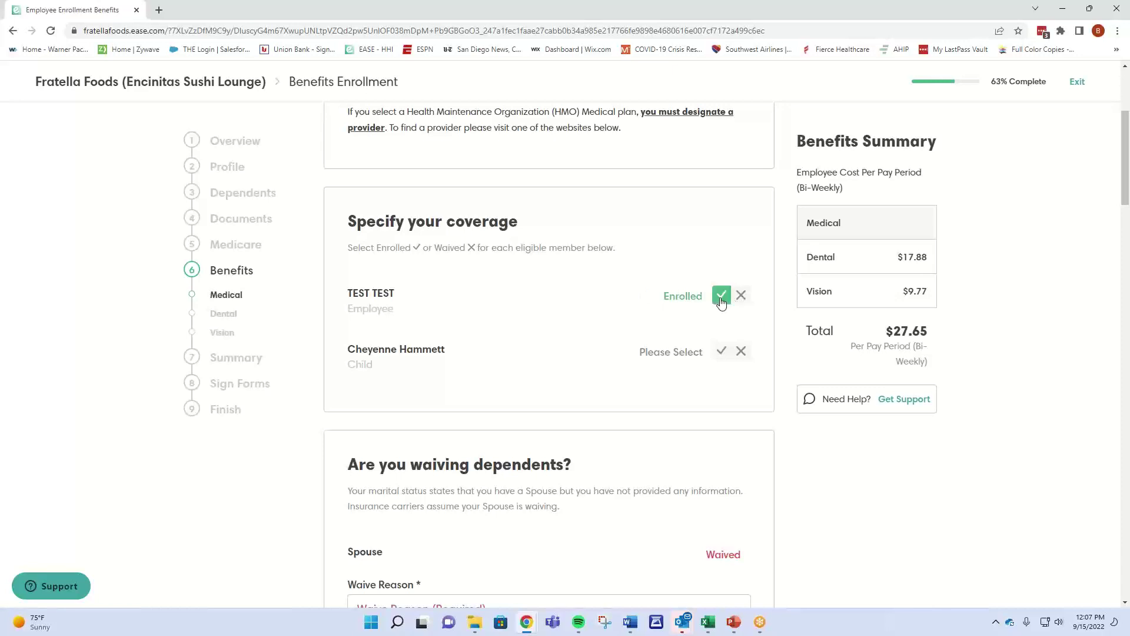
pyautogui.click(721, 351)
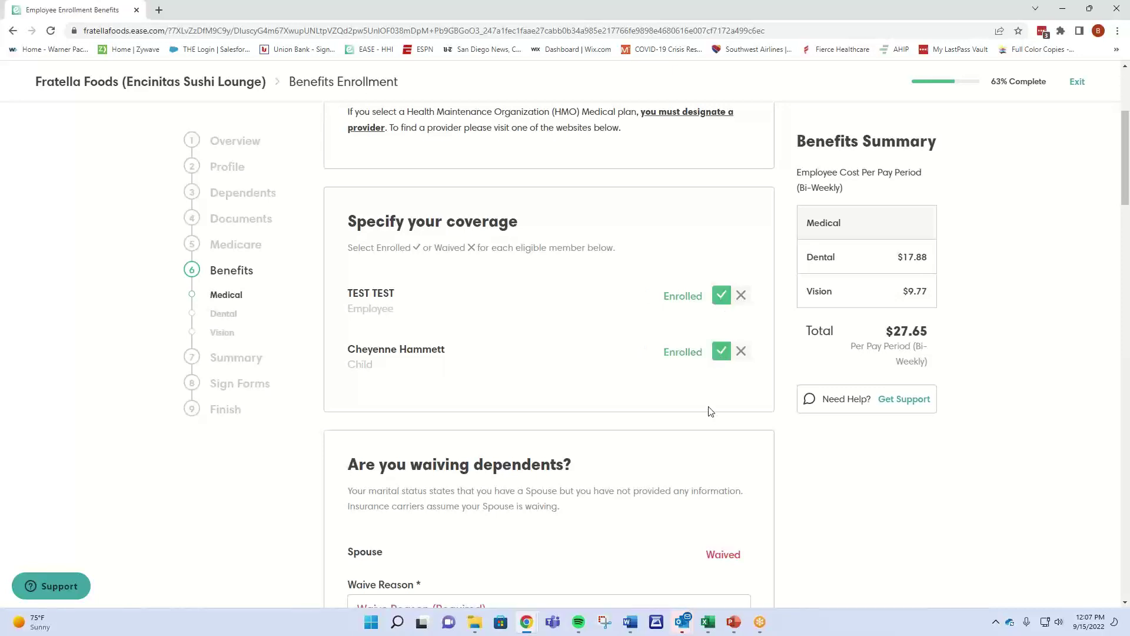
# Waive the spouse for reason Spouse's group plan and type 'a123' into Carrier Name.
pyautogui.scroll(-4, 710, 410)
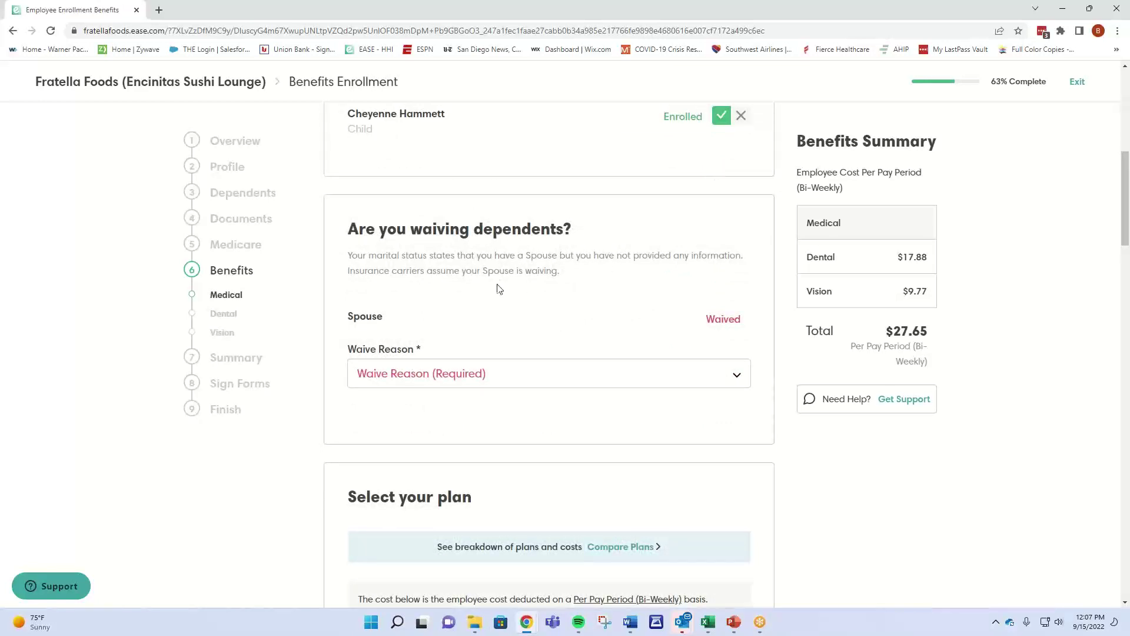
pyautogui.click(474, 369)
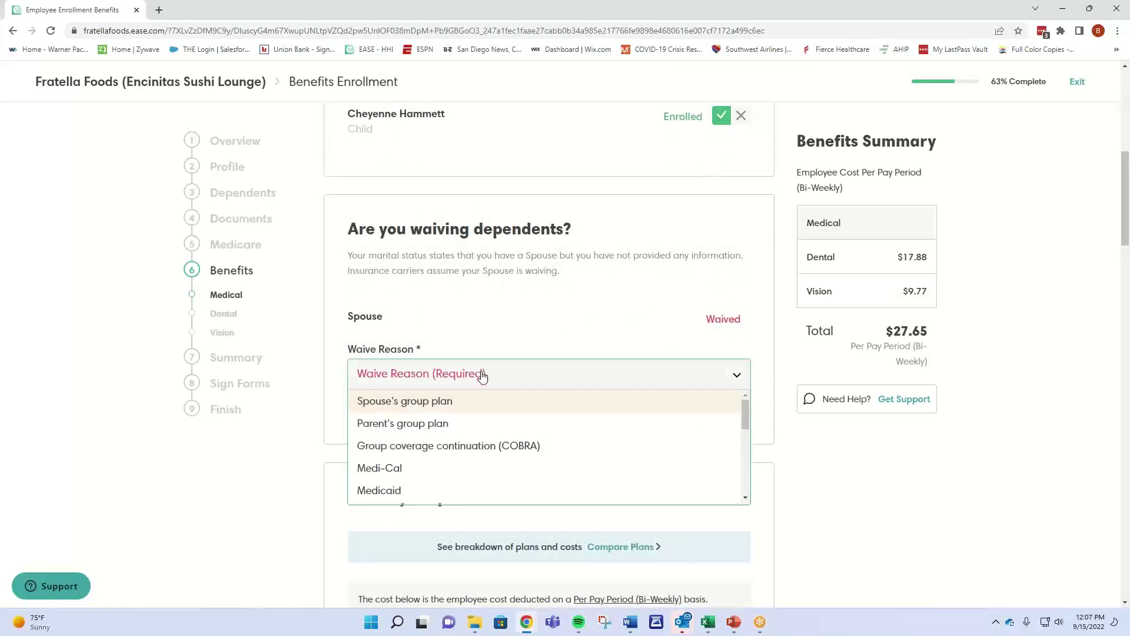
pyautogui.click(458, 402)
pyautogui.click(453, 425)
pyautogui.write('anthem')
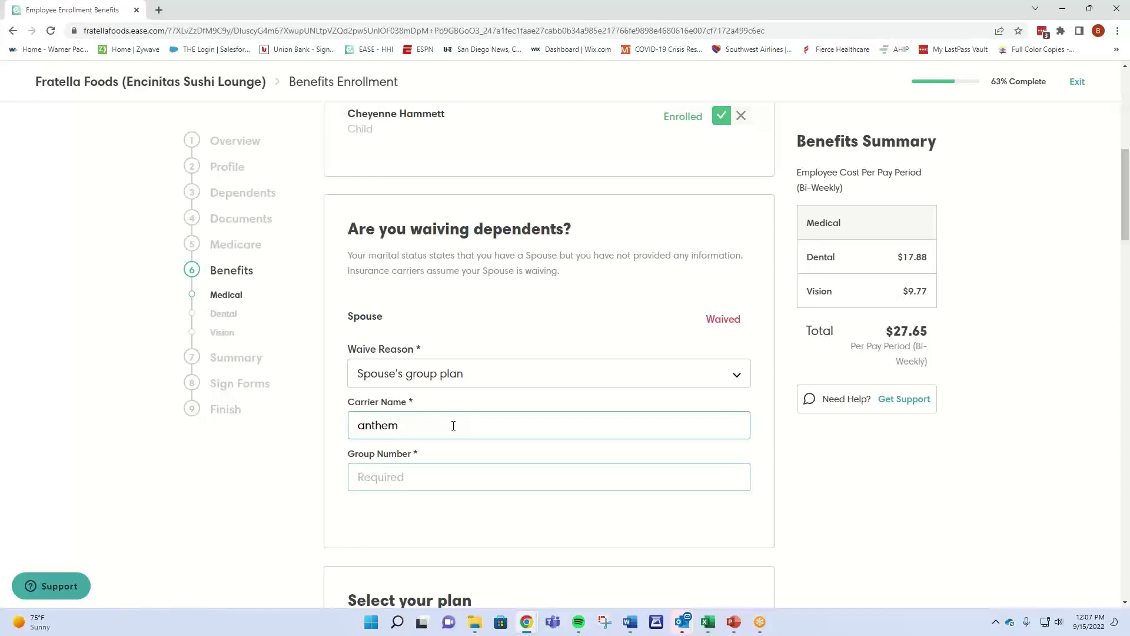
pyautogui.write('12345')
# Select the CaliforniaChoice Sharp Silver HMO A medical plan at $225.55, for a $253.20 total.
pyautogui.scroll(-8, 453, 425)
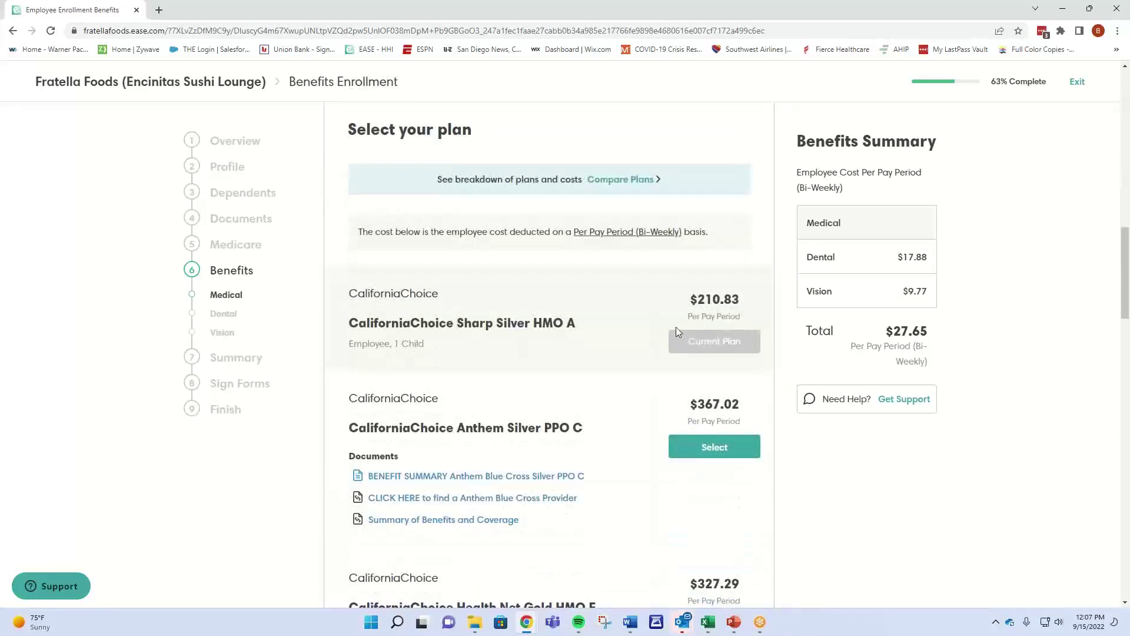
pyautogui.scroll(-3, 577, 341)
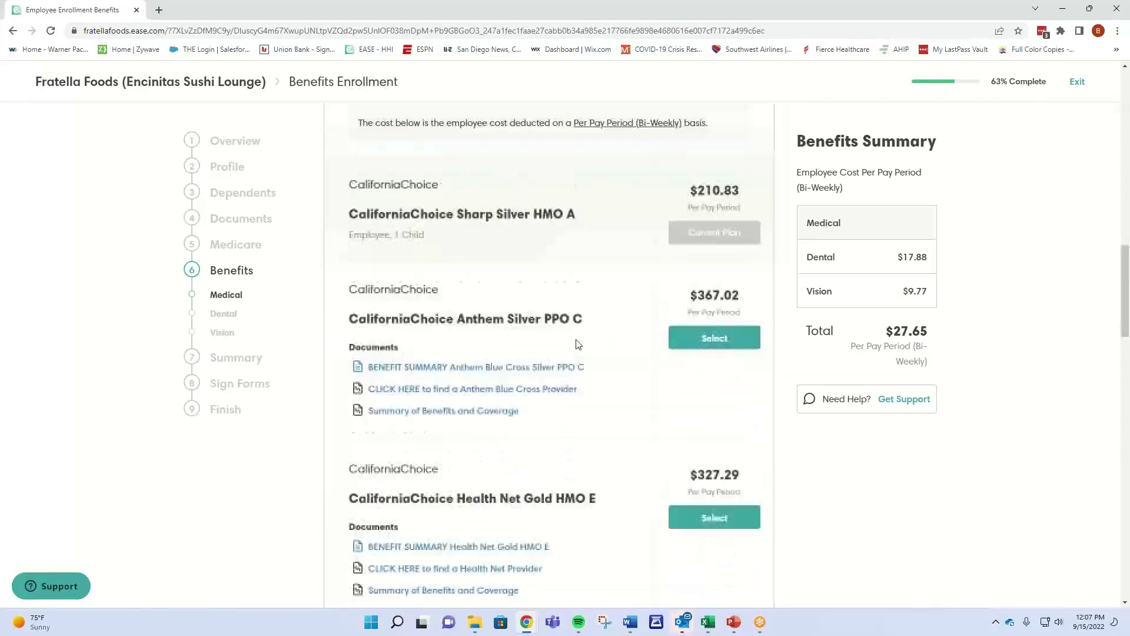
pyautogui.scroll(-11, 579, 406)
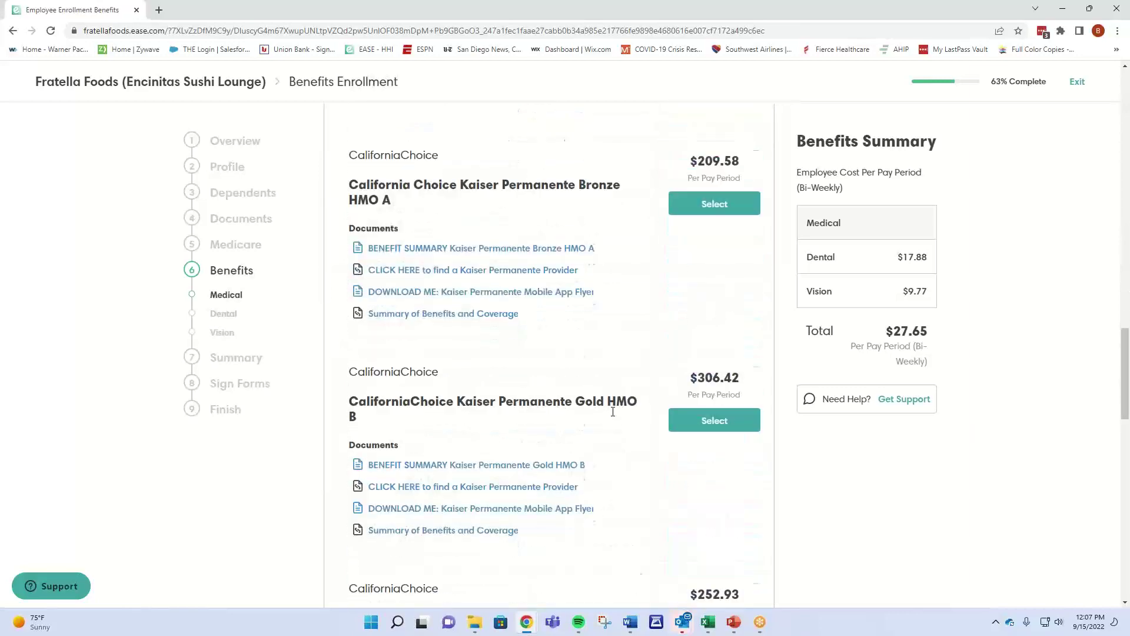
pyautogui.scroll(-4, 616, 415)
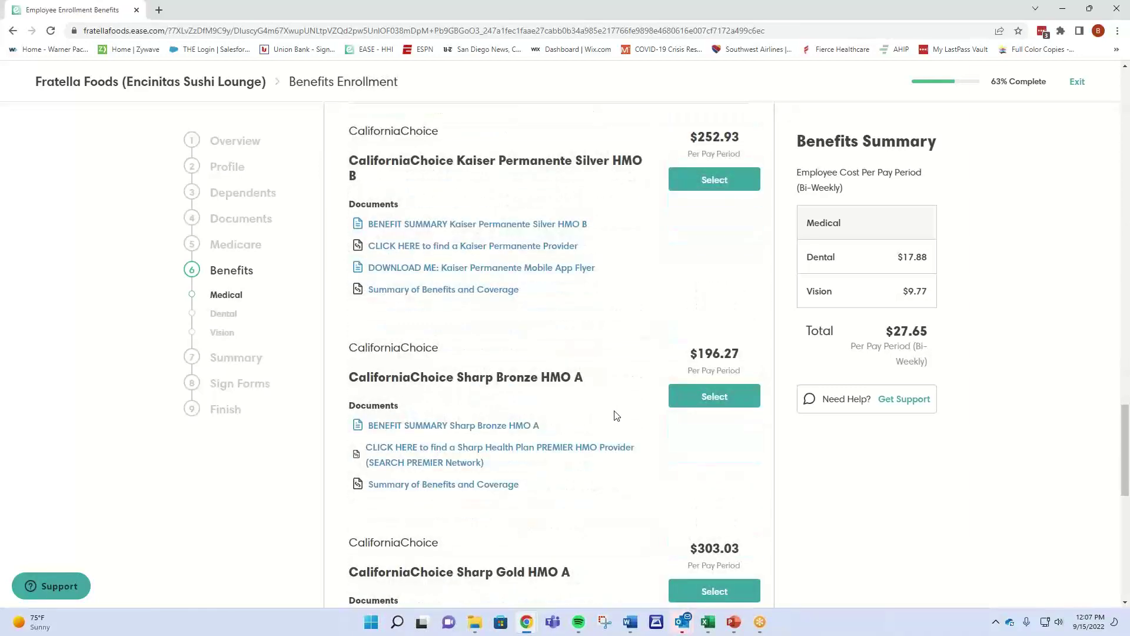
pyautogui.scroll(-9, 615, 415)
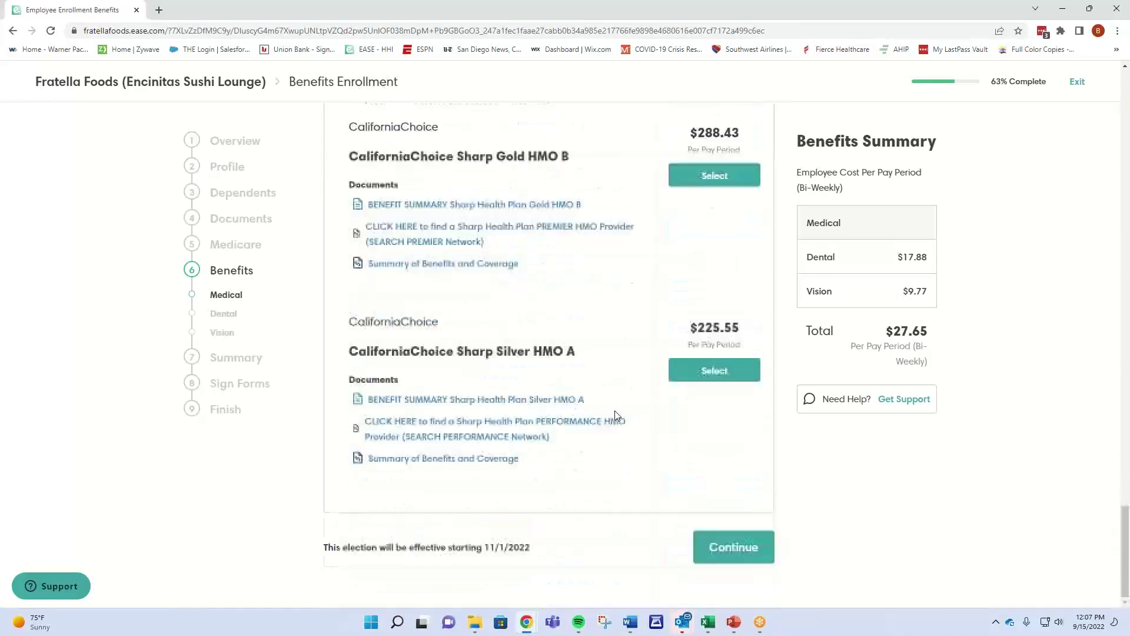
pyautogui.scroll(10, 669, 383)
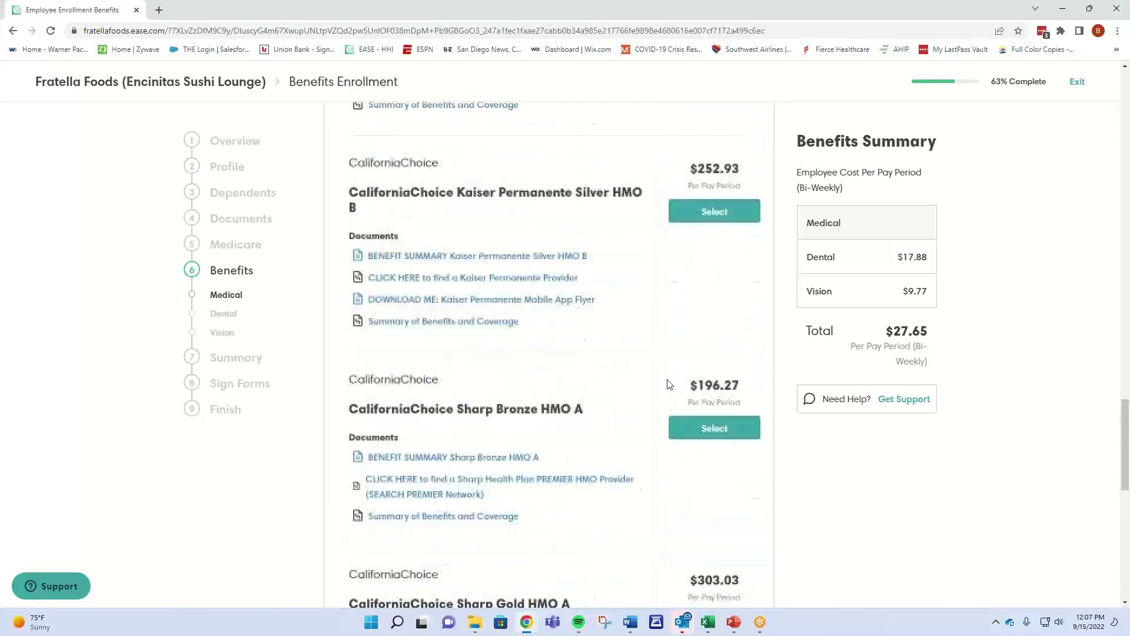
pyautogui.scroll(12, 669, 385)
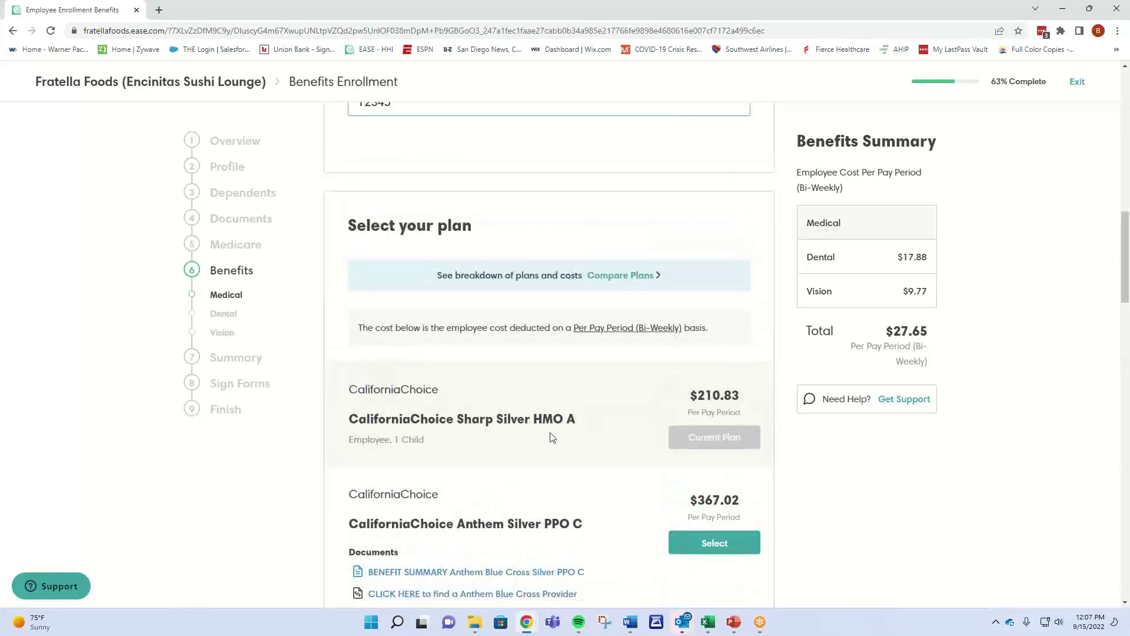
pyautogui.scroll(-20, 552, 436)
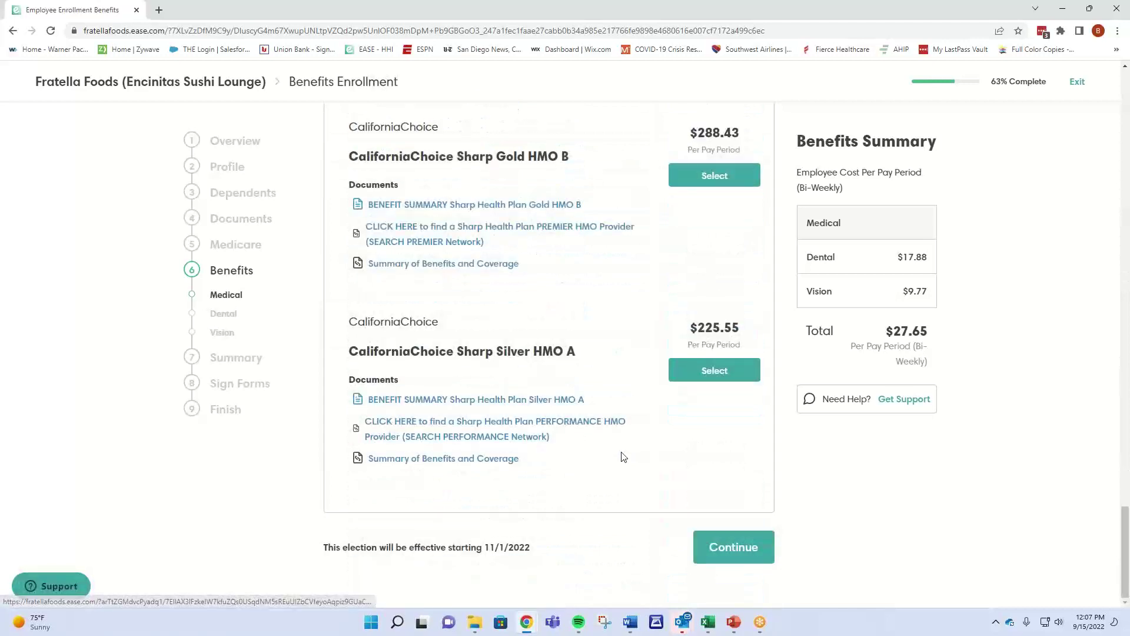
pyautogui.click(714, 370)
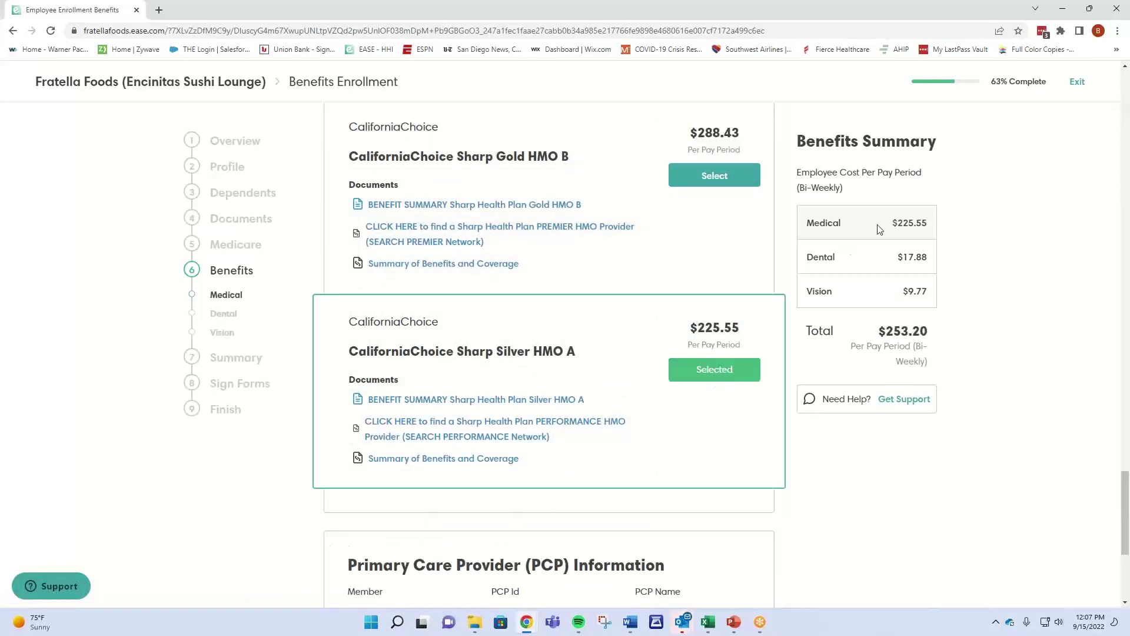
pyautogui.scroll(15, 603, 362)
pyautogui.scroll(10, 602, 361)
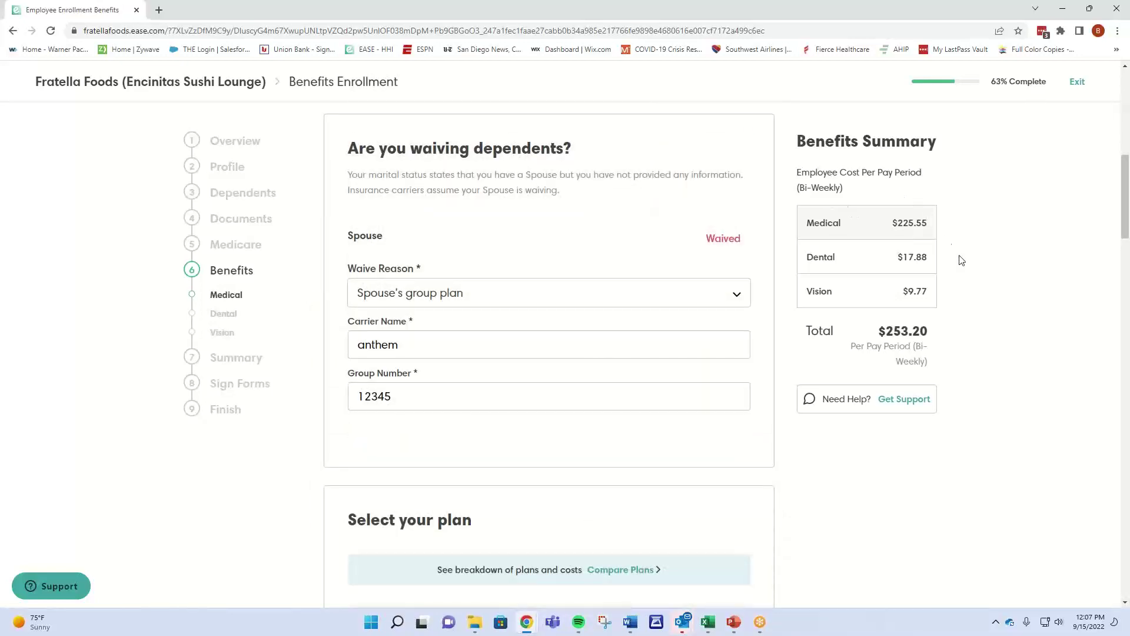
pyautogui.scroll(5, 951, 247)
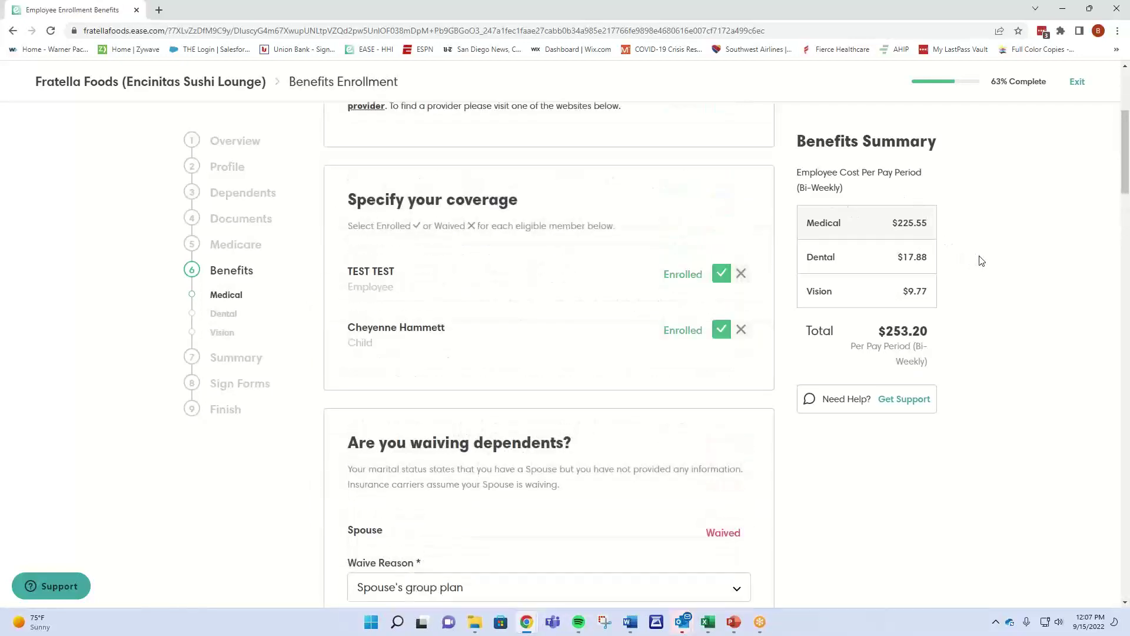
# Compare totals by toggling the child between waived and enrolled, leaving the child enrolled.
pyautogui.click(741, 331)
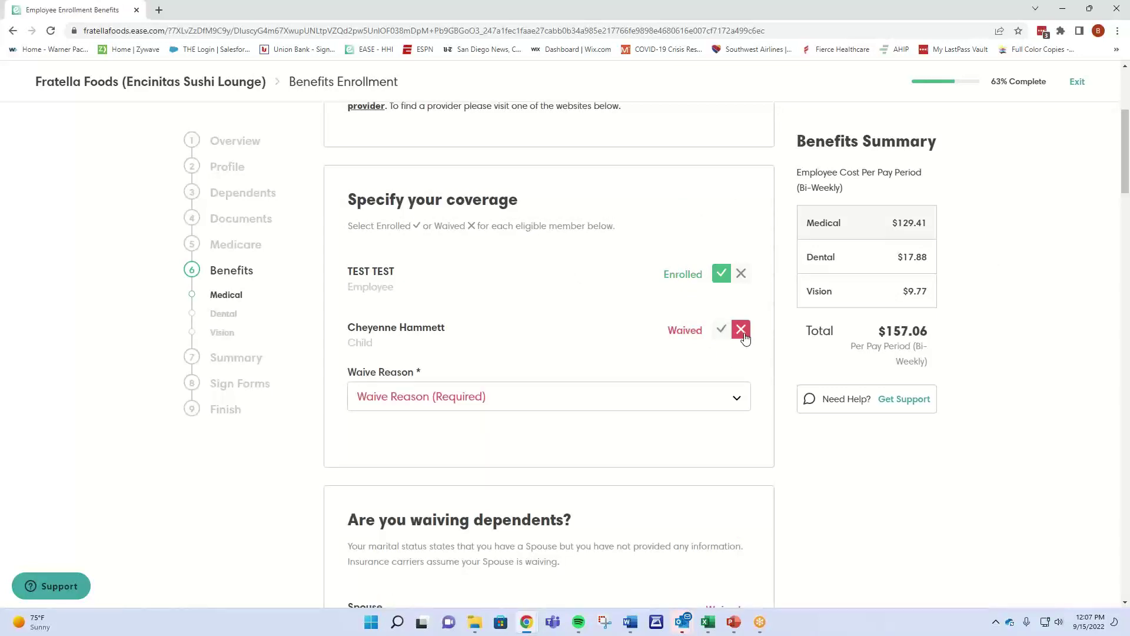
pyautogui.click(721, 331)
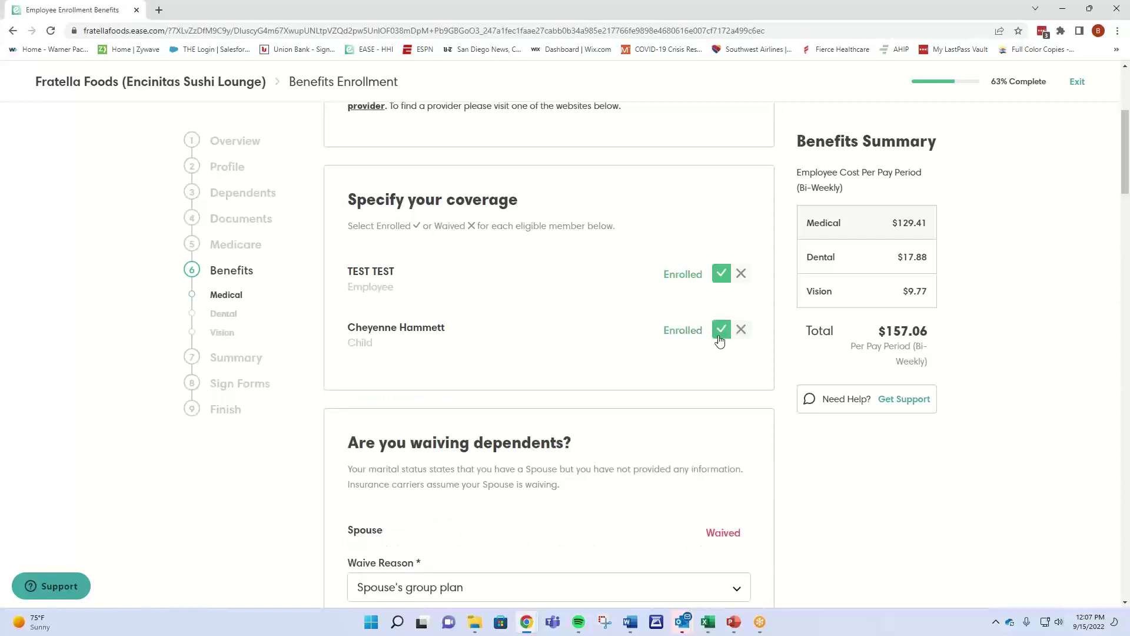
pyautogui.click(742, 331)
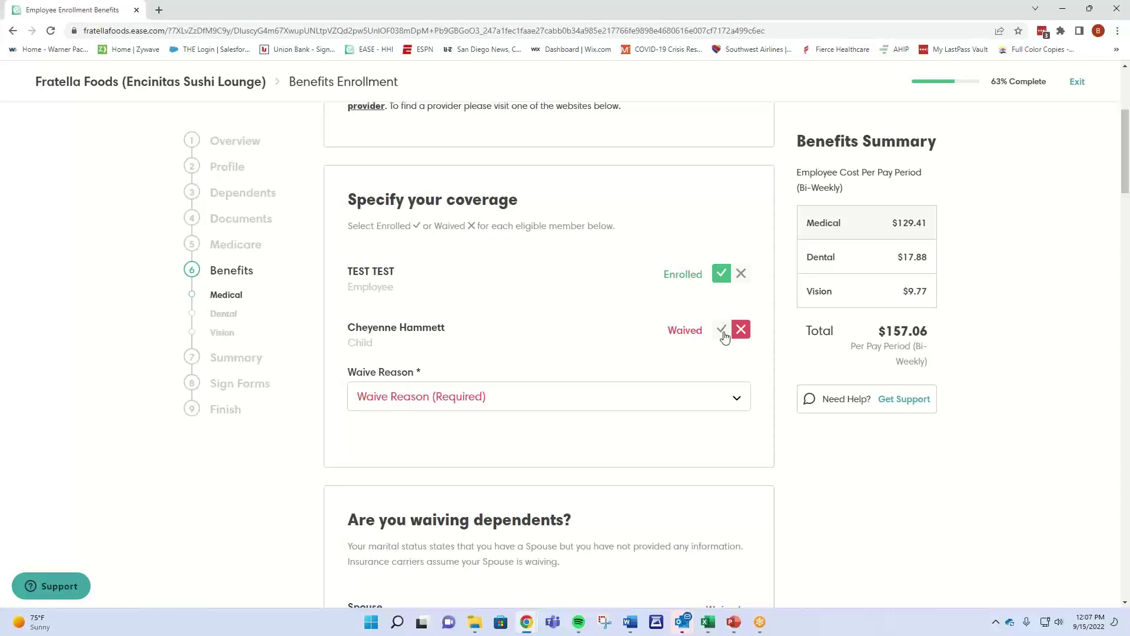
pyautogui.click(723, 332)
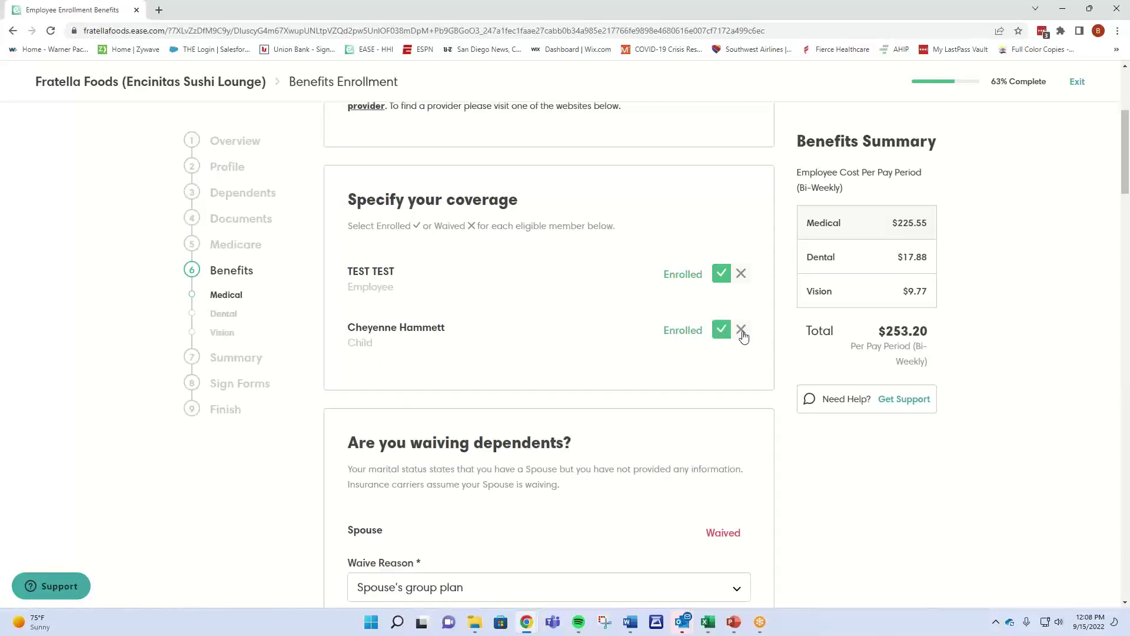
pyautogui.click(742, 334)
pyautogui.click(724, 332)
pyautogui.click(741, 333)
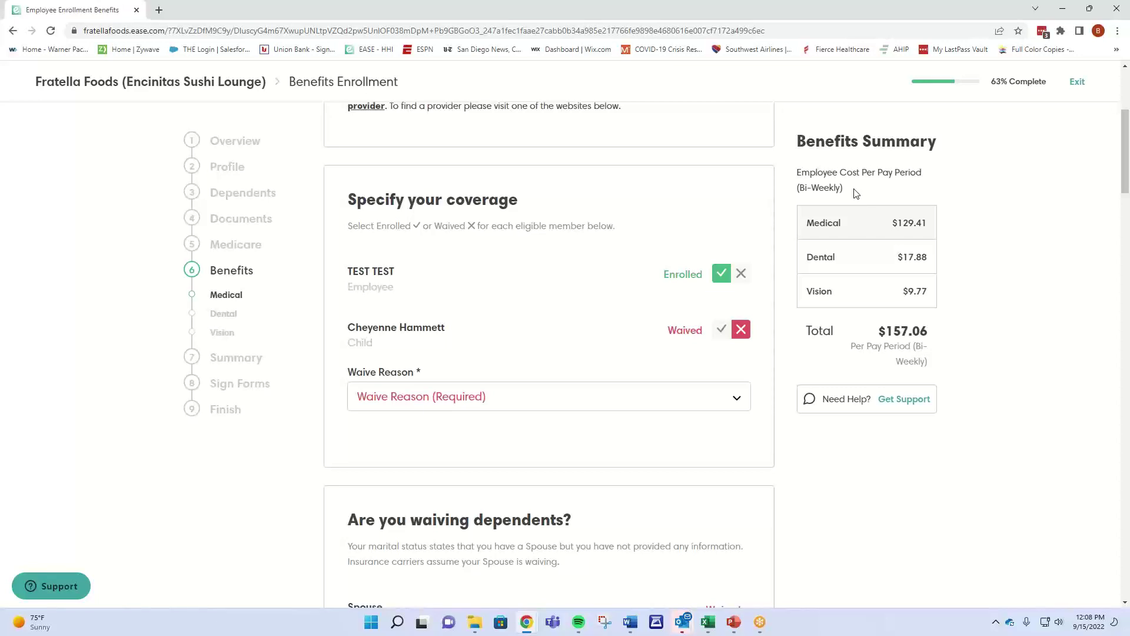
pyautogui.click(721, 330)
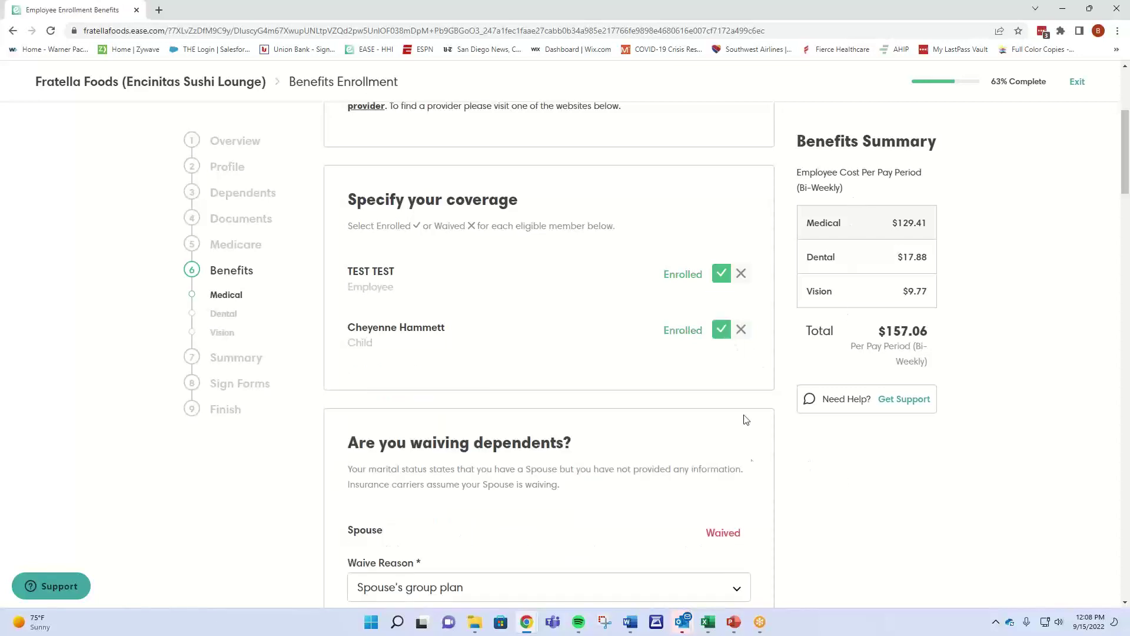
pyautogui.scroll(-10, 750, 462)
pyautogui.scroll(-15, 751, 462)
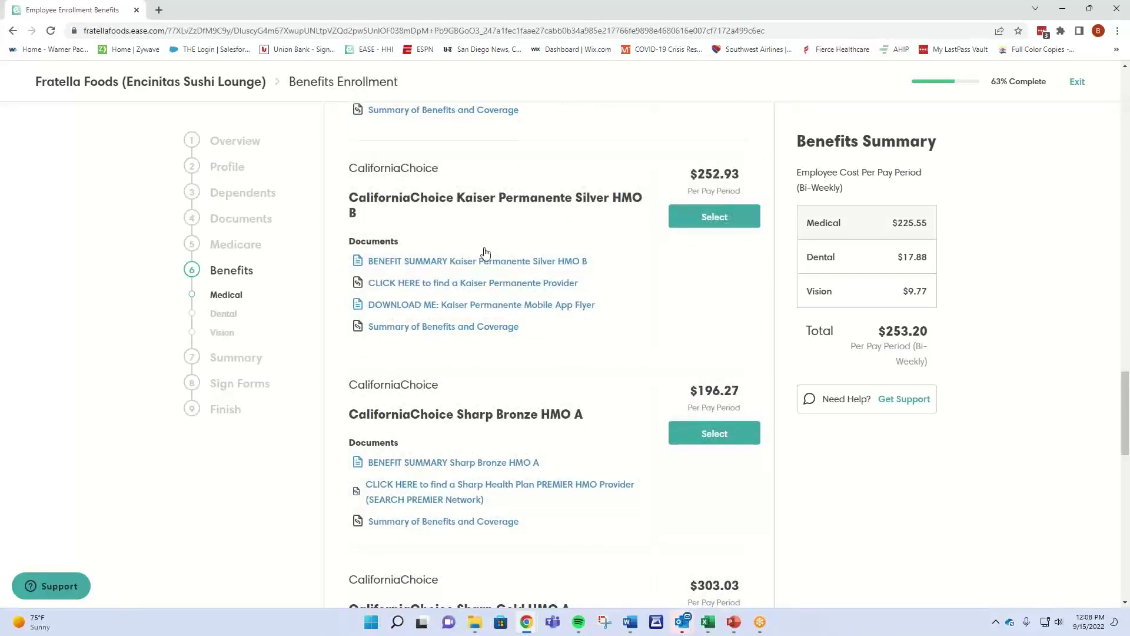
pyautogui.scroll(-6, 467, 359)
pyautogui.scroll(-5, 465, 373)
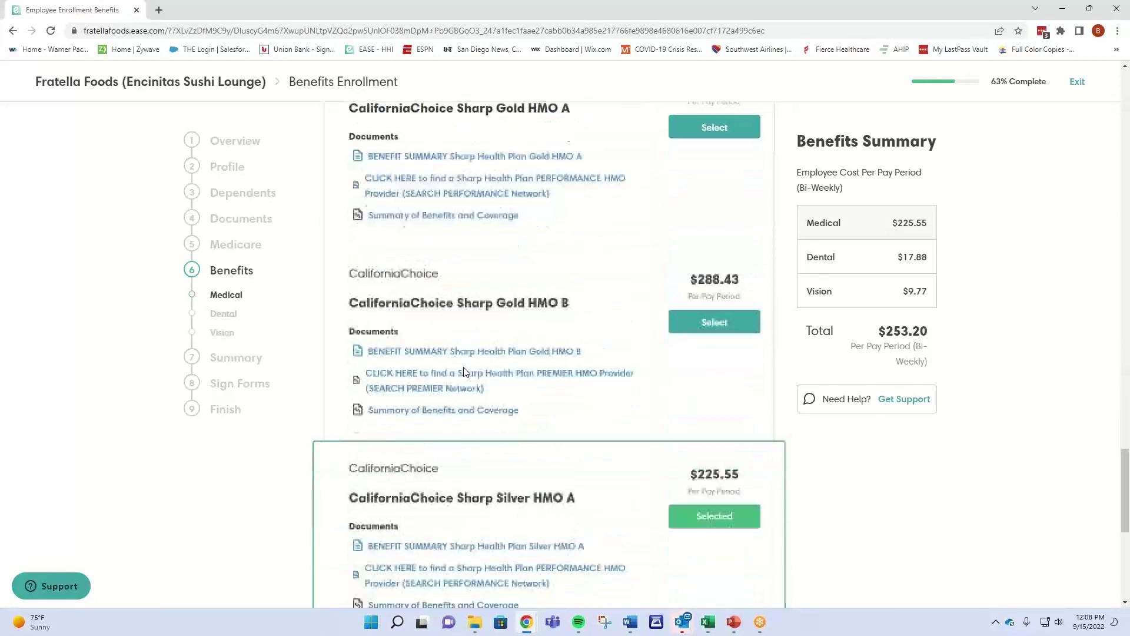
# Open the Silver HMO A benefit summary and its downloaded comparison PDF.
pyautogui.click(453, 401)
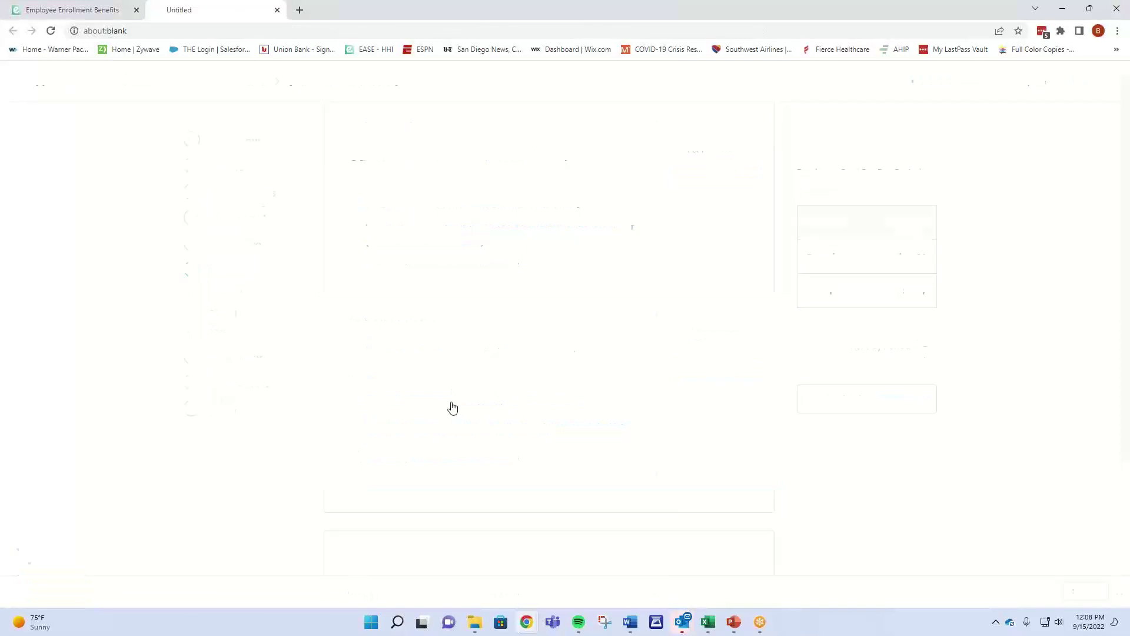
pyautogui.click(67, 592)
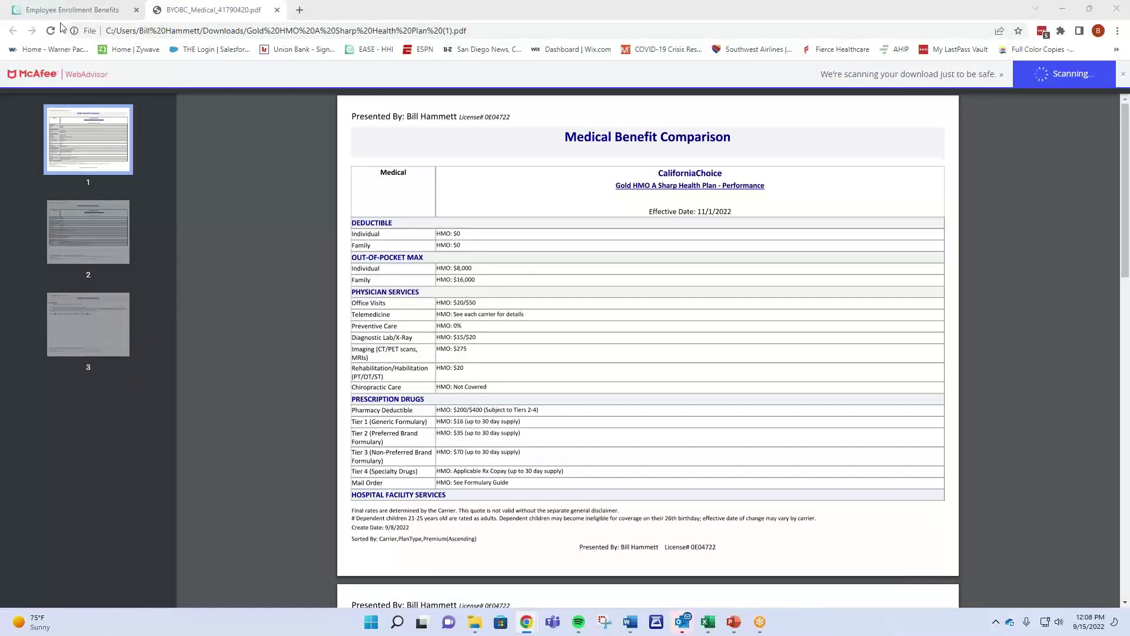
pyautogui.click(75, 12)
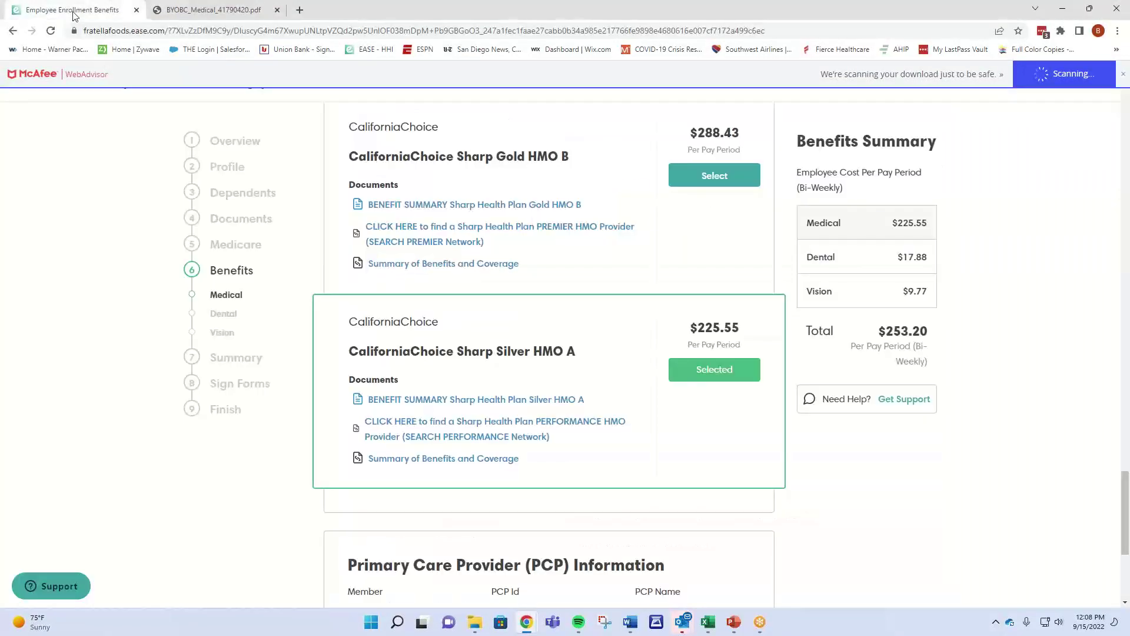
# Open the Sharp PERFORMANCE network doctor search in its own tab and expand the Network list.
pyautogui.click(449, 430)
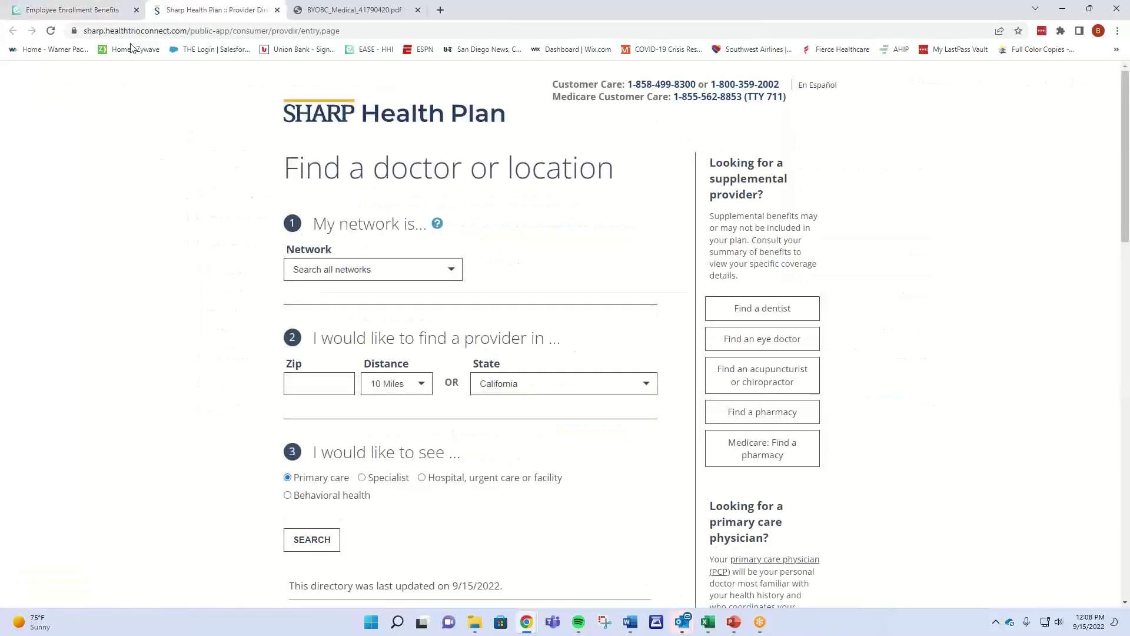
pyautogui.click(125, 10)
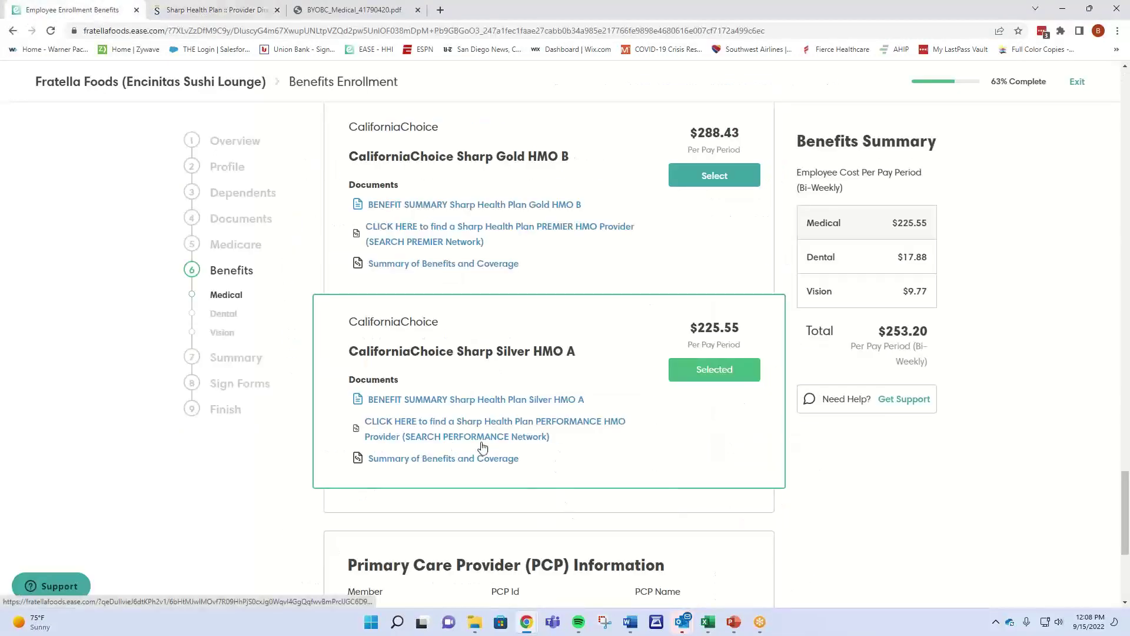
pyautogui.click(231, 20)
pyautogui.click(374, 269)
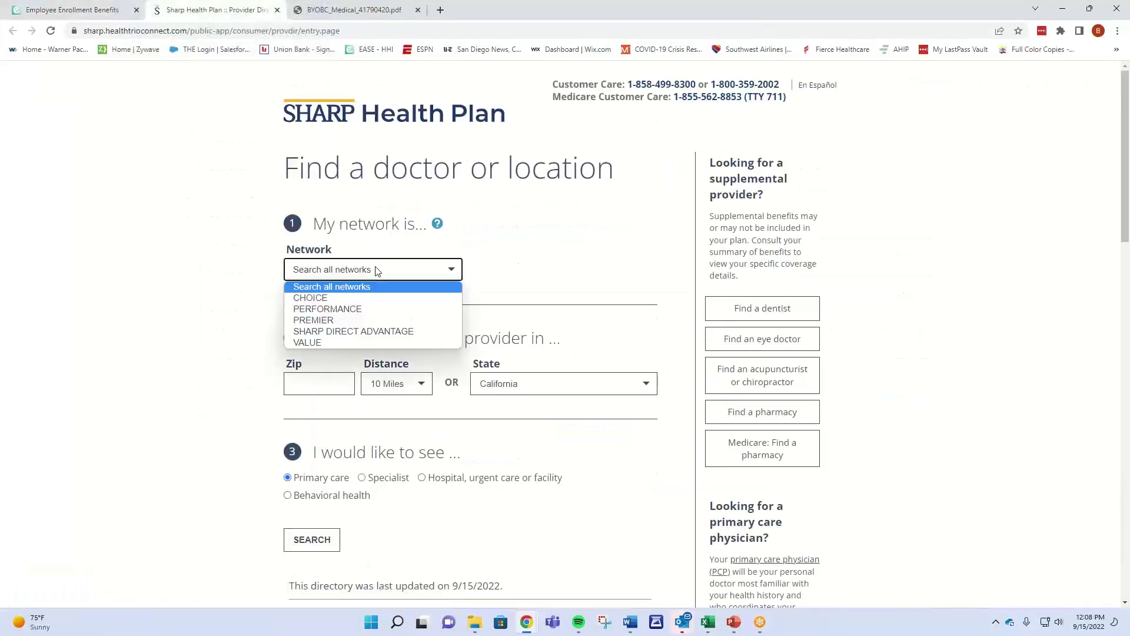
# Search PERFORMANCE-network doctors near zip 92110 and open the first provider's details.
pyautogui.click(339, 307)
pyautogui.click(334, 382)
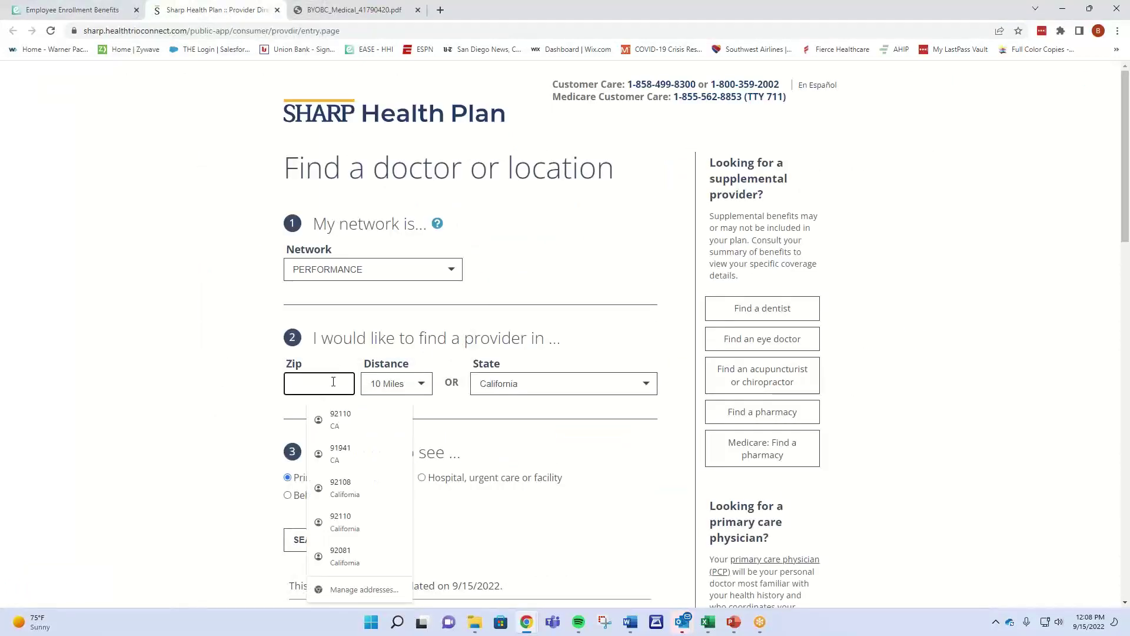
pyautogui.write('92110')
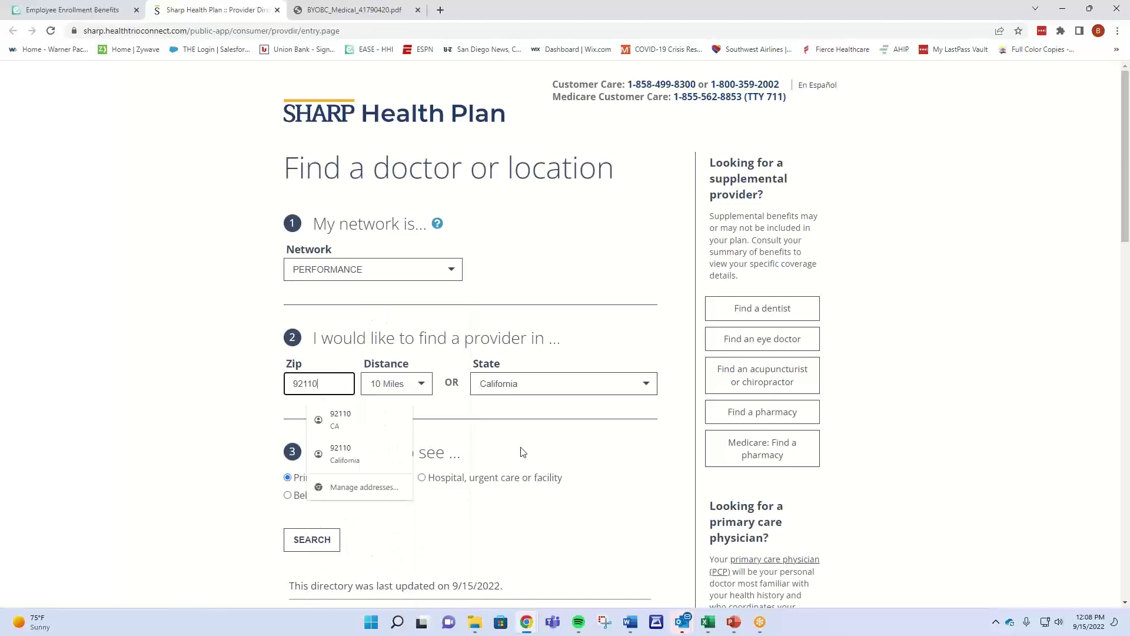
pyautogui.click(471, 467)
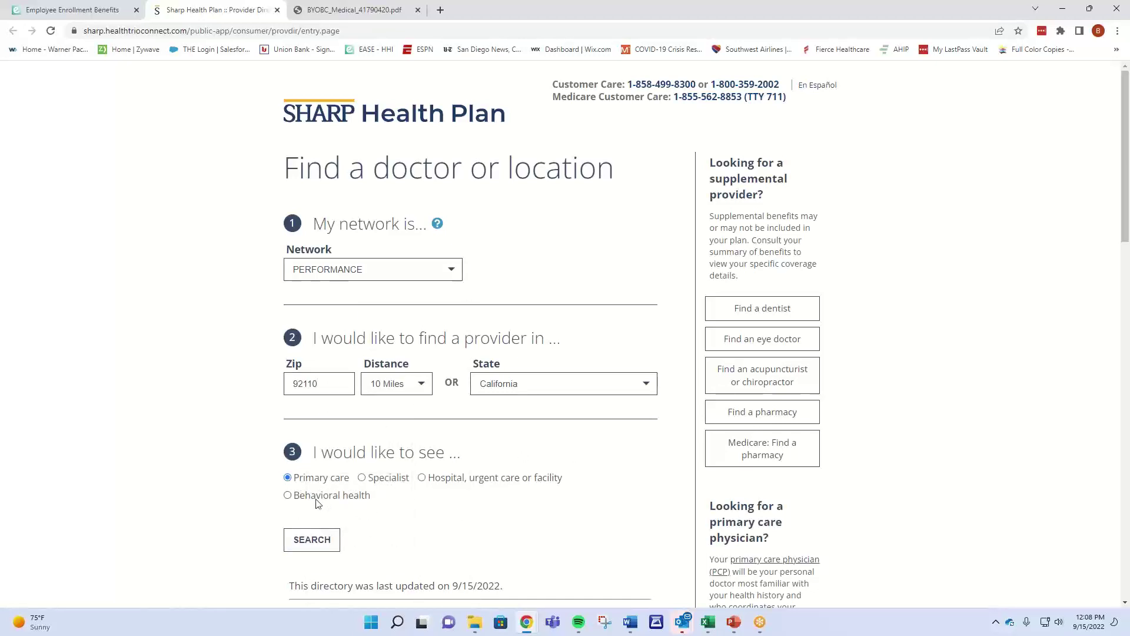
pyautogui.click(321, 538)
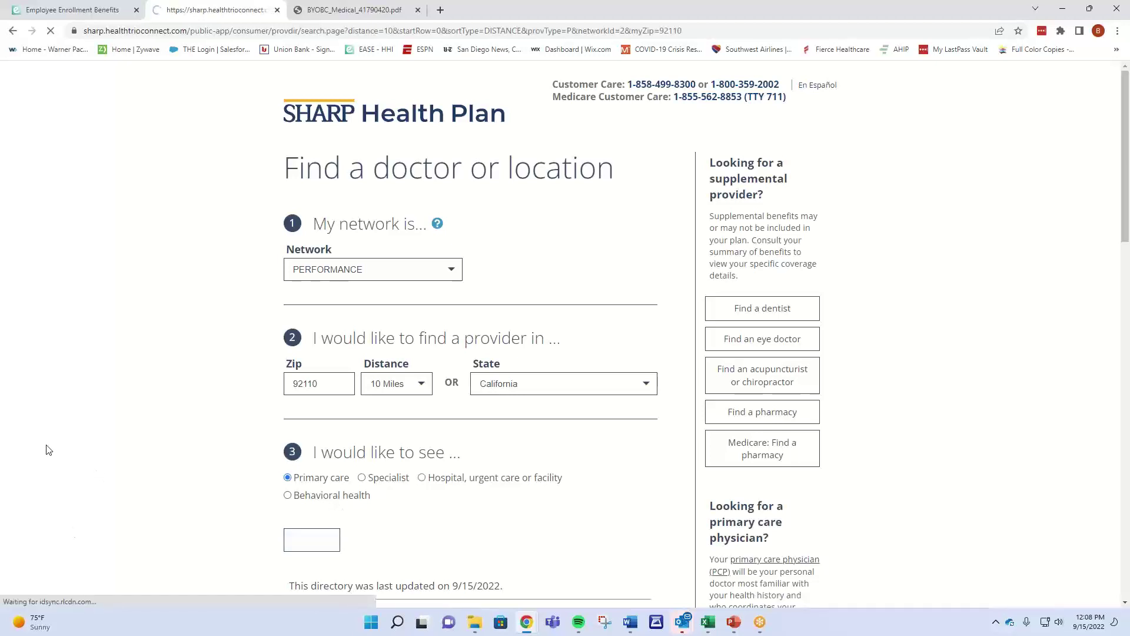
pyautogui.scroll(-2, 198, 400)
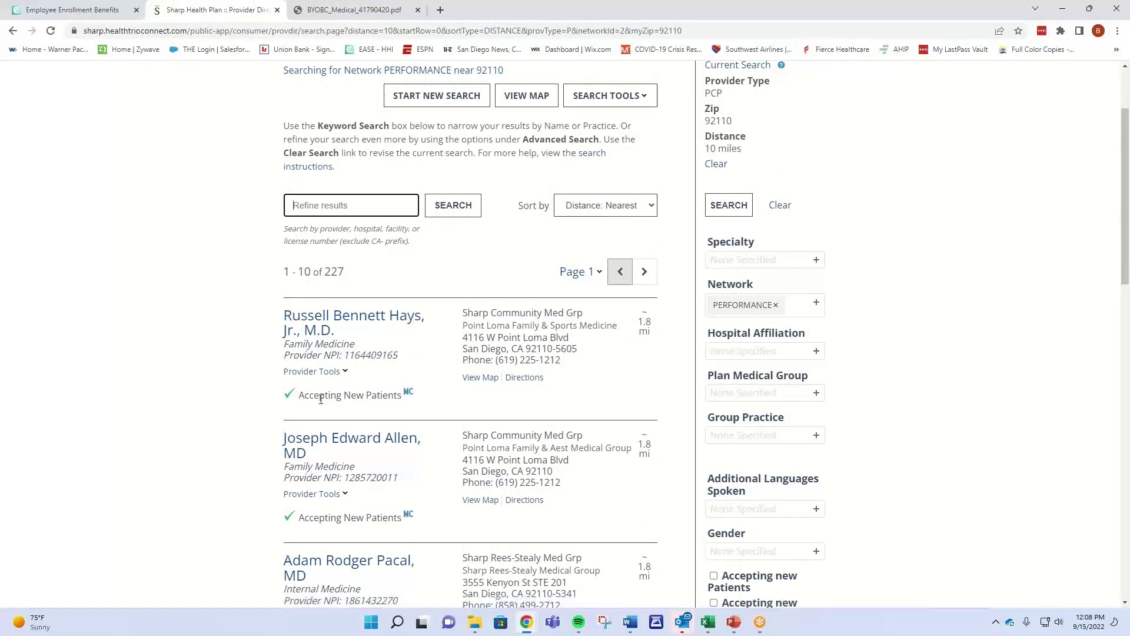
pyautogui.click(347, 321)
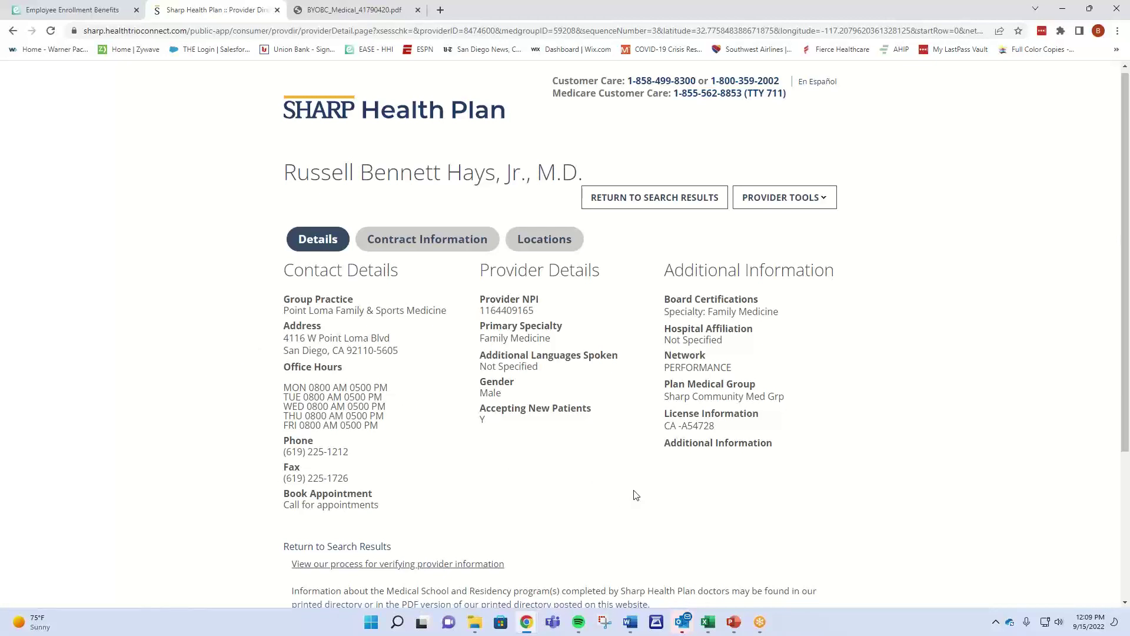
# Review the doctor's Contract Information, then return to the Details view.
pyautogui.scroll(-1, 635, 494)
pyautogui.scroll(-3, 637, 494)
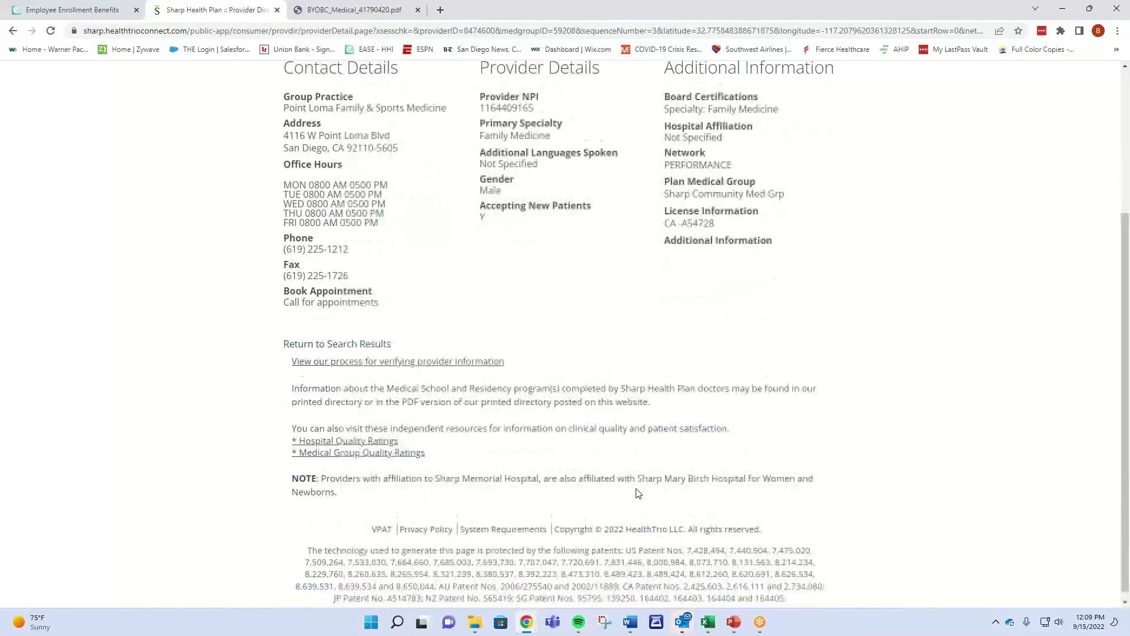
pyautogui.scroll(4, 637, 489)
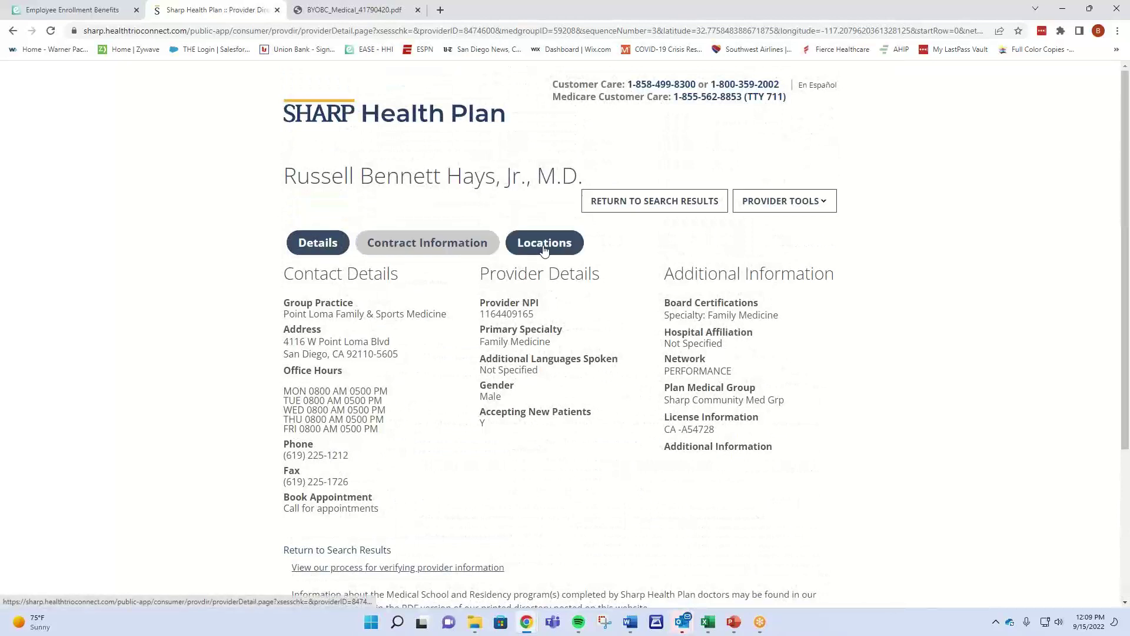
pyautogui.click(411, 256)
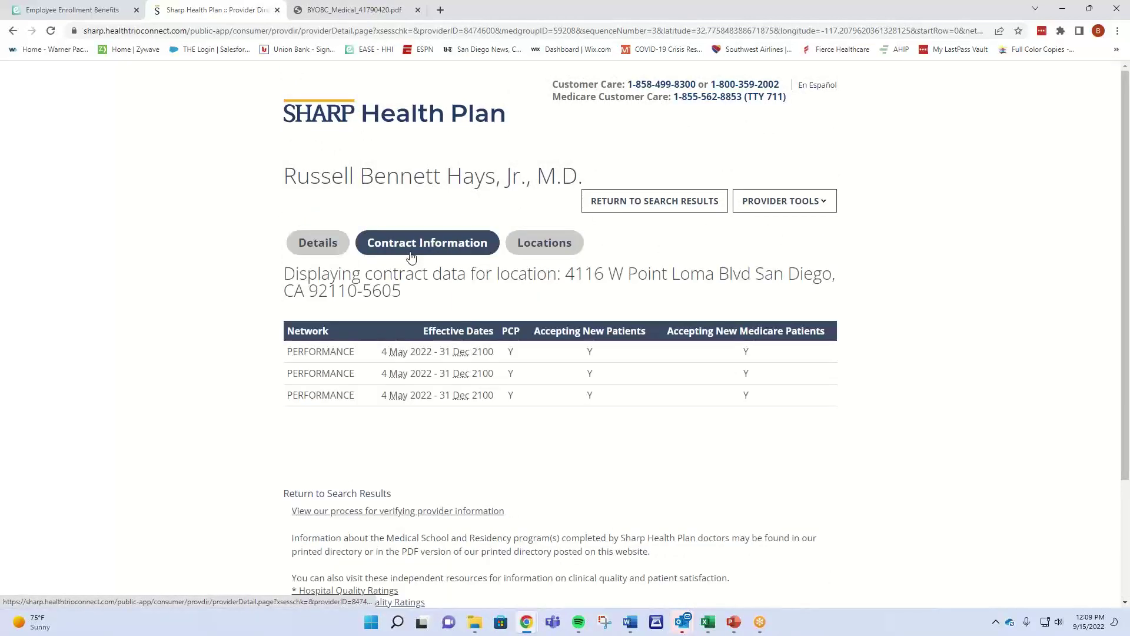
pyautogui.click(333, 251)
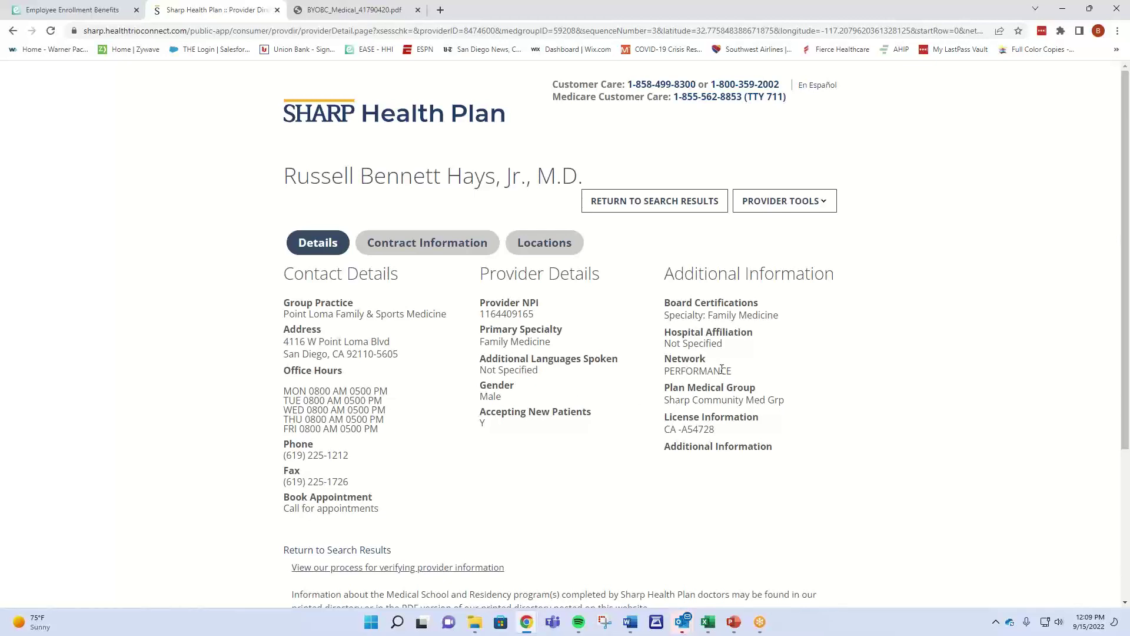
# Copy the doctor's Provider NPI and return to Ease's Primary Care Provider section.
pyautogui.moveTo(534, 317); pyautogui.dragTo(484, 317)
pyautogui.rightClick(510, 318)
pyautogui.click(533, 325)
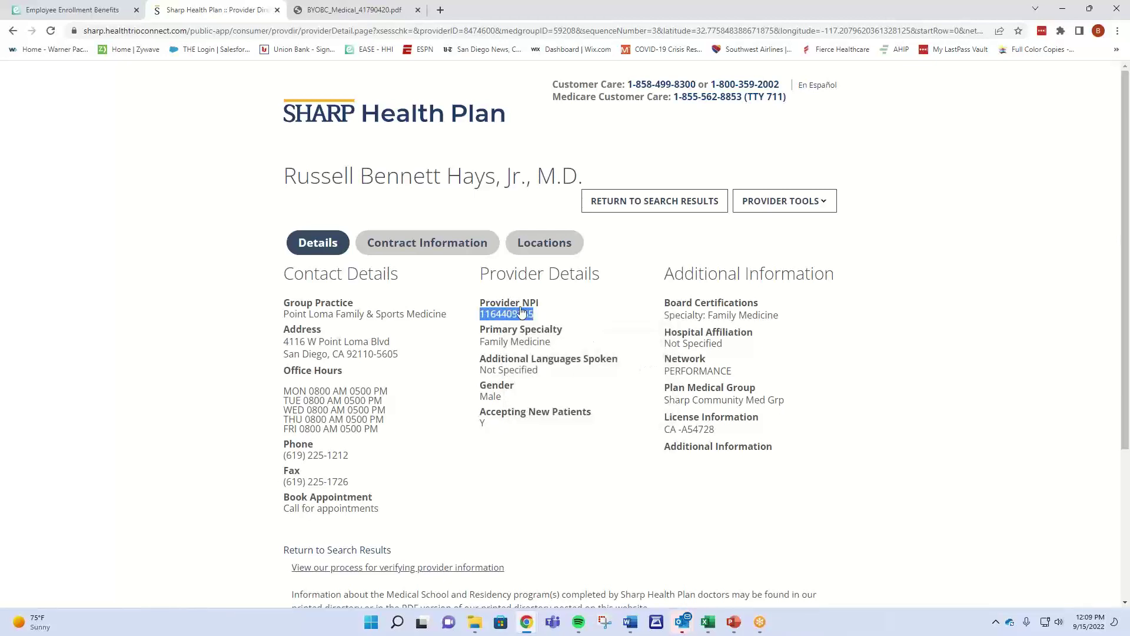
pyautogui.click(70, 10)
pyautogui.scroll(-5, 376, 442)
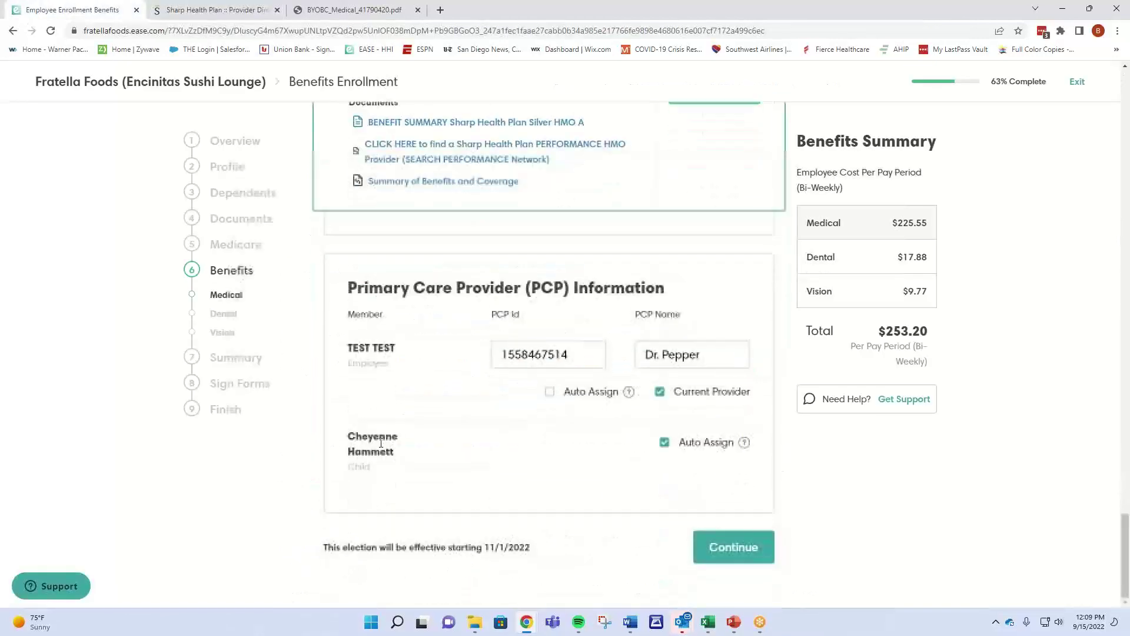
# Fill in the employee's PCP Id and PCP Name fields.
pyautogui.click(543, 357)
pyautogui.click(733, 348)
pyautogui.click(522, 347)
pyautogui.click(653, 356)
pyautogui.click(440, 428)
pyautogui.moveTo(745, 444)
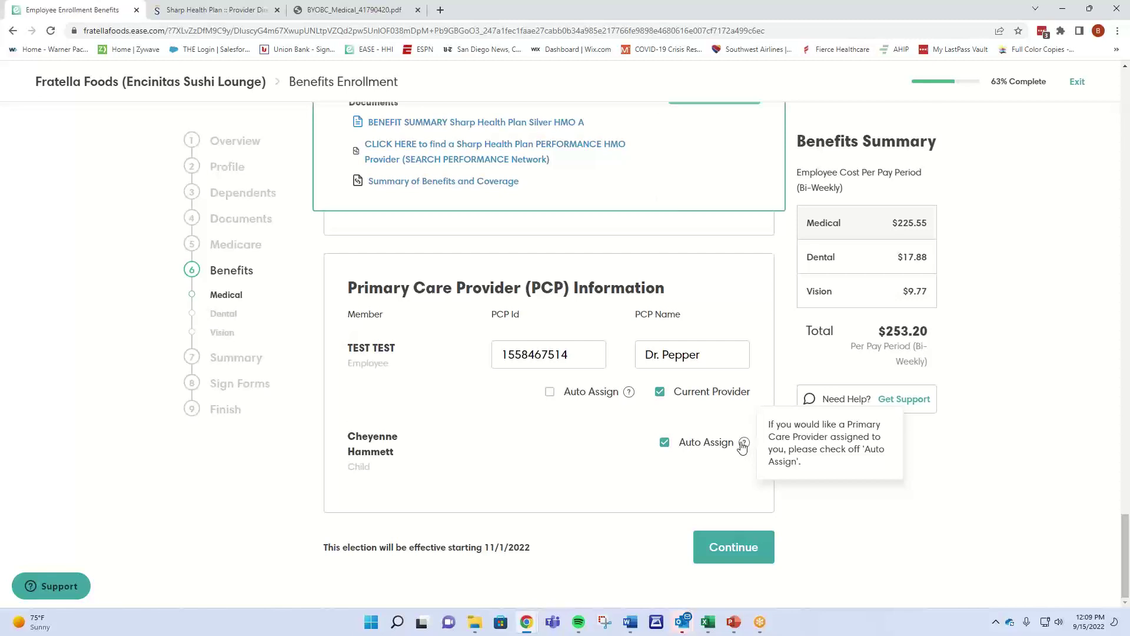
# Keep the employee's current provider as PCP instead of auto-assign and save the medical election.
pyautogui.click(549, 392)
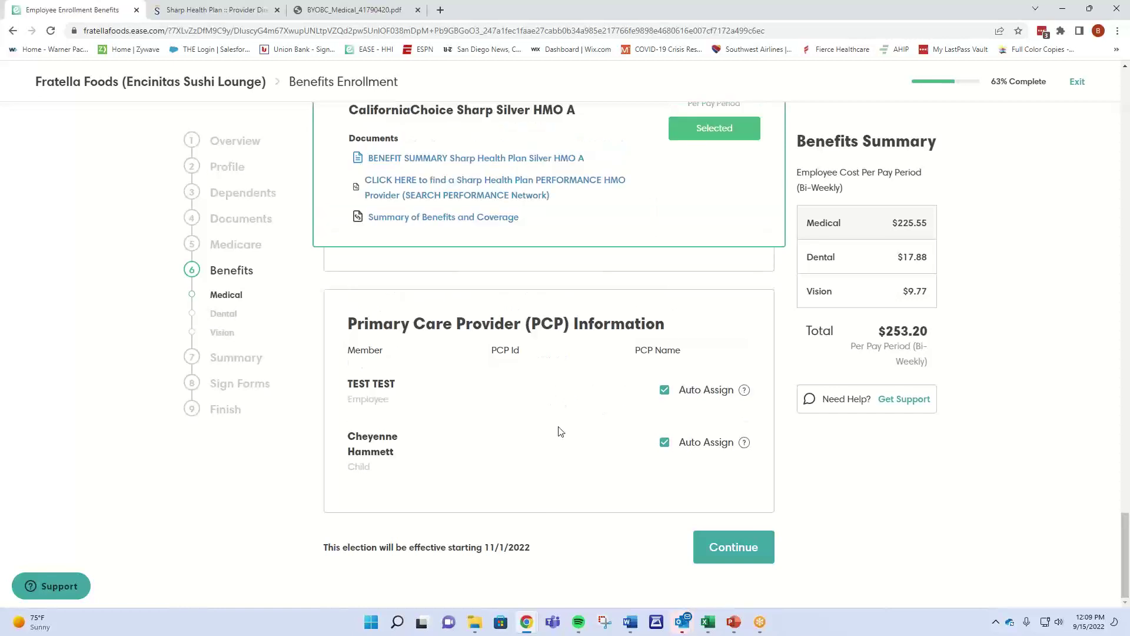
pyautogui.click(662, 393)
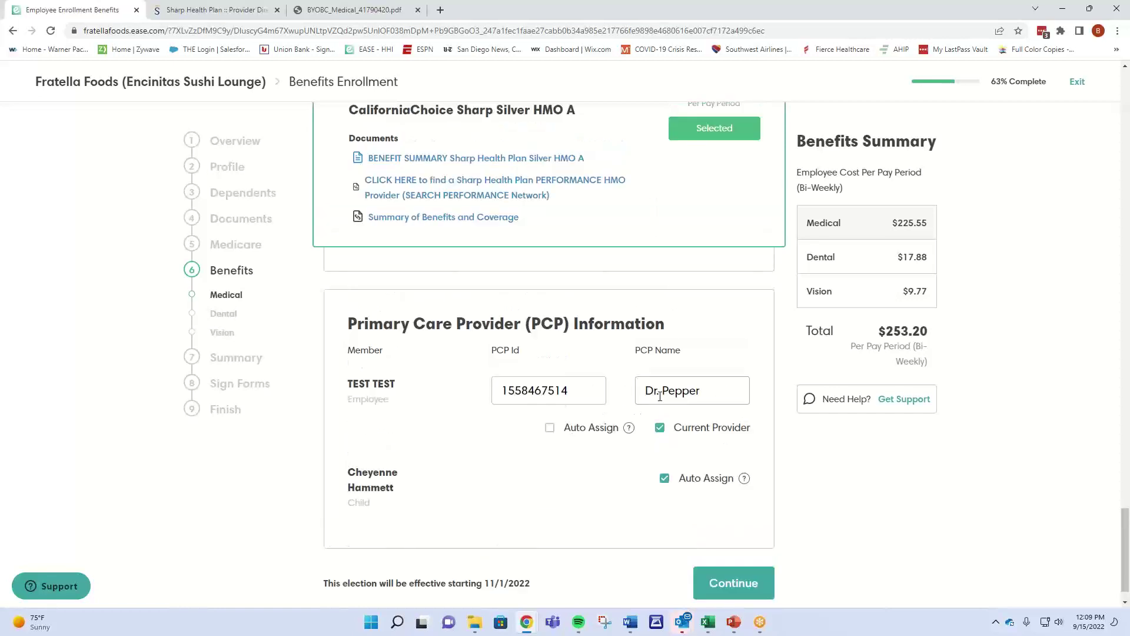
pyautogui.click(732, 573)
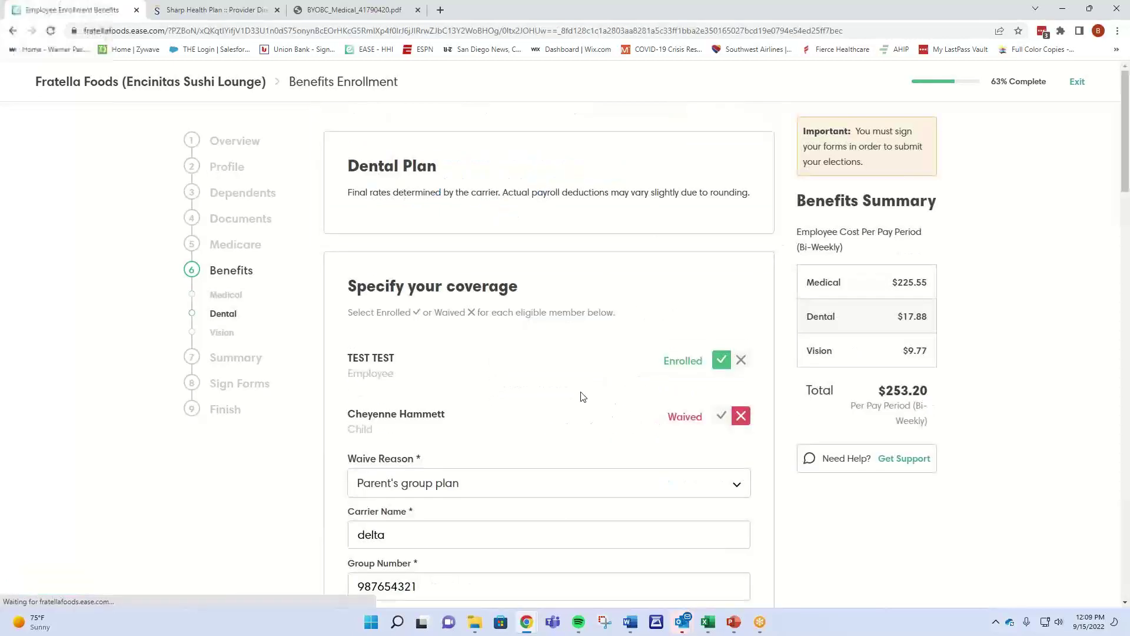
# Confirm Ameritas PPO Silver at $17.88 is the selected dental plan and save the election.
pyautogui.scroll(-3, 581, 396)
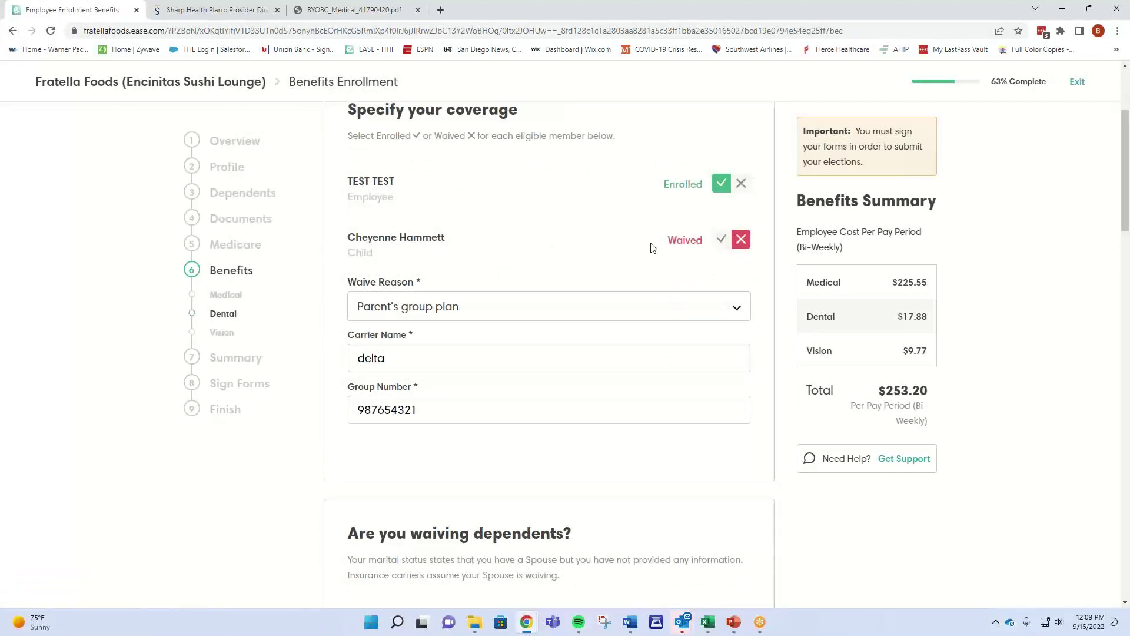
pyautogui.scroll(-1, 425, 394)
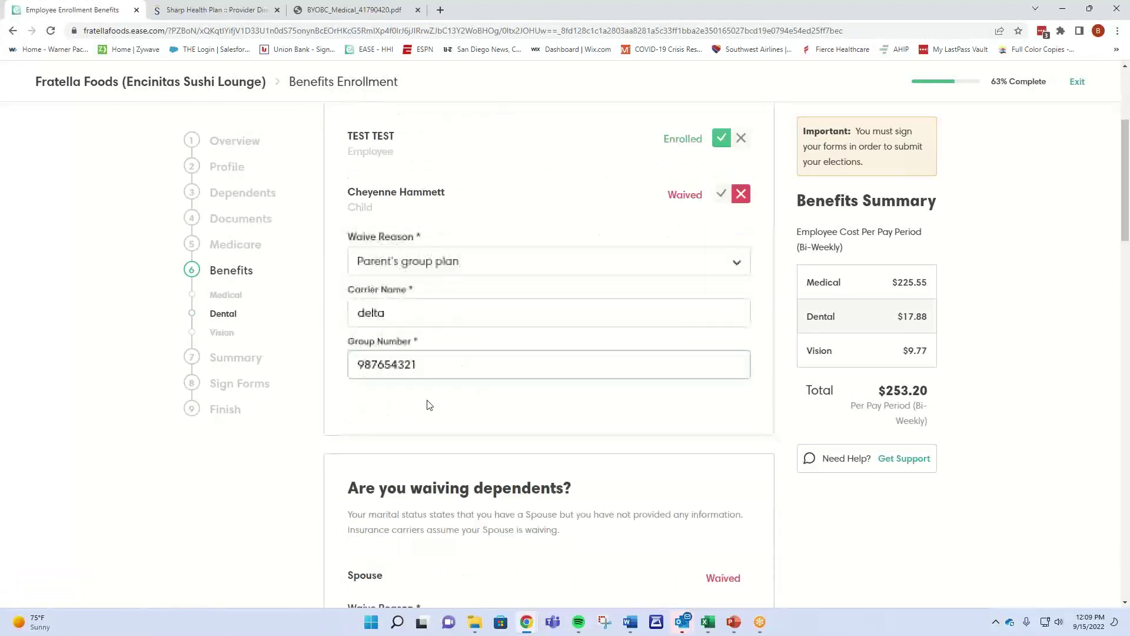
pyautogui.scroll(-10, 429, 405)
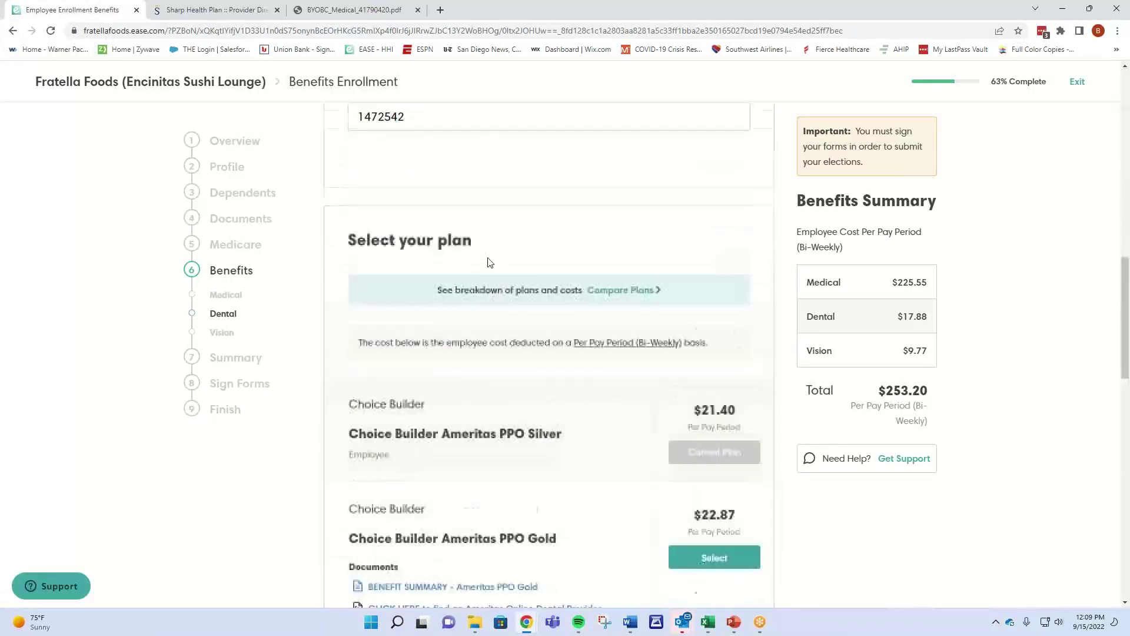
pyautogui.scroll(-3, 488, 262)
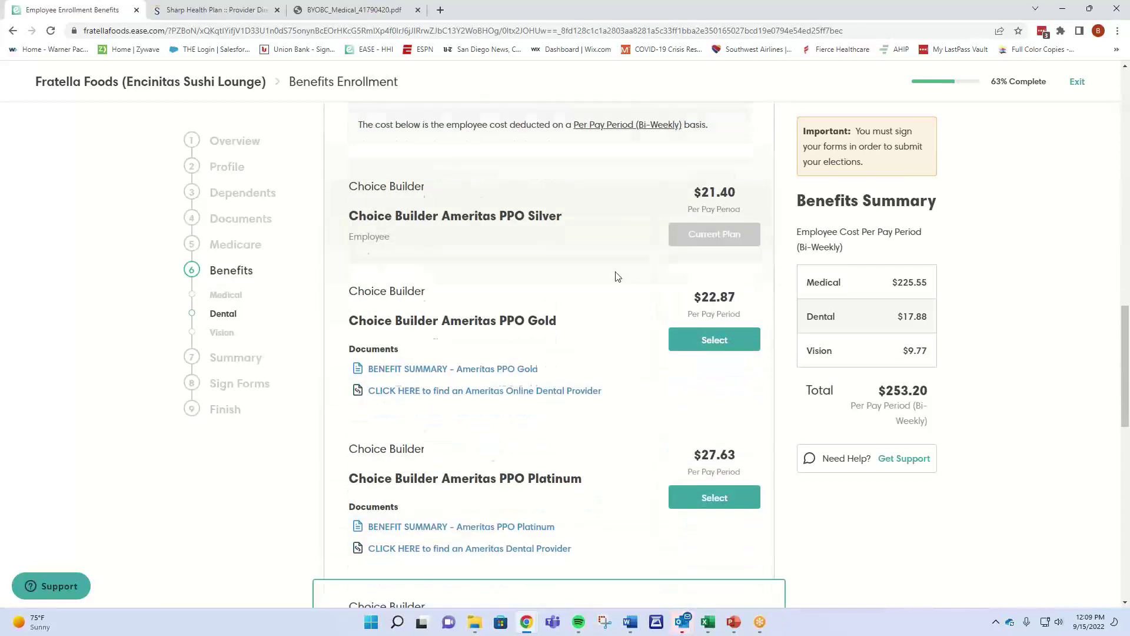
pyautogui.scroll(-4, 617, 276)
pyautogui.scroll(-7, 610, 403)
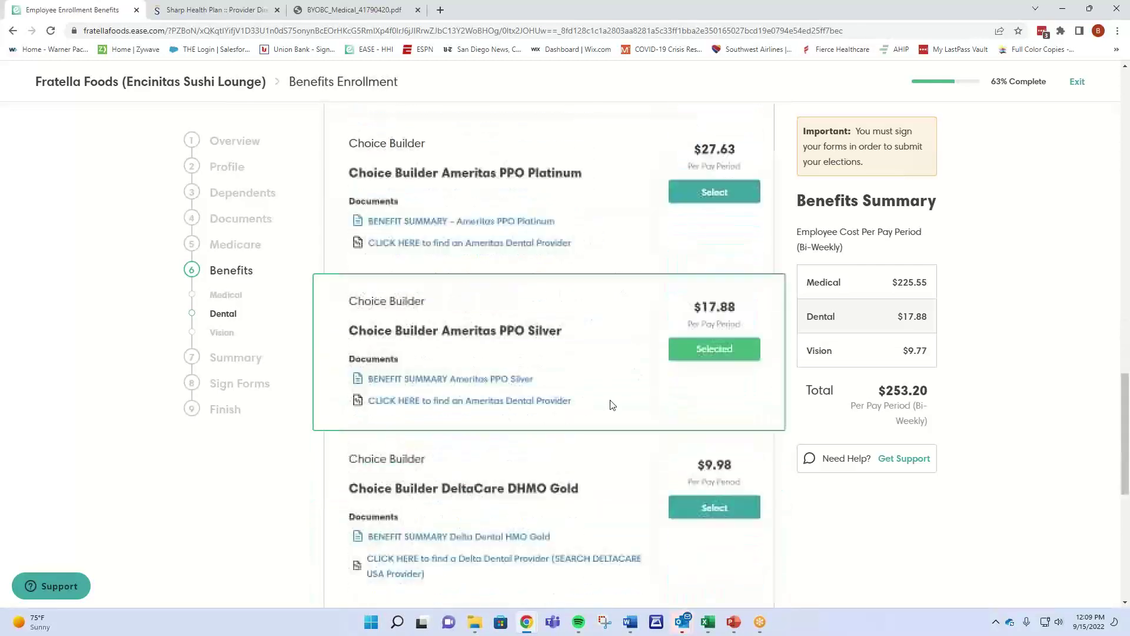
pyautogui.scroll(-2, 613, 403)
pyautogui.click(740, 560)
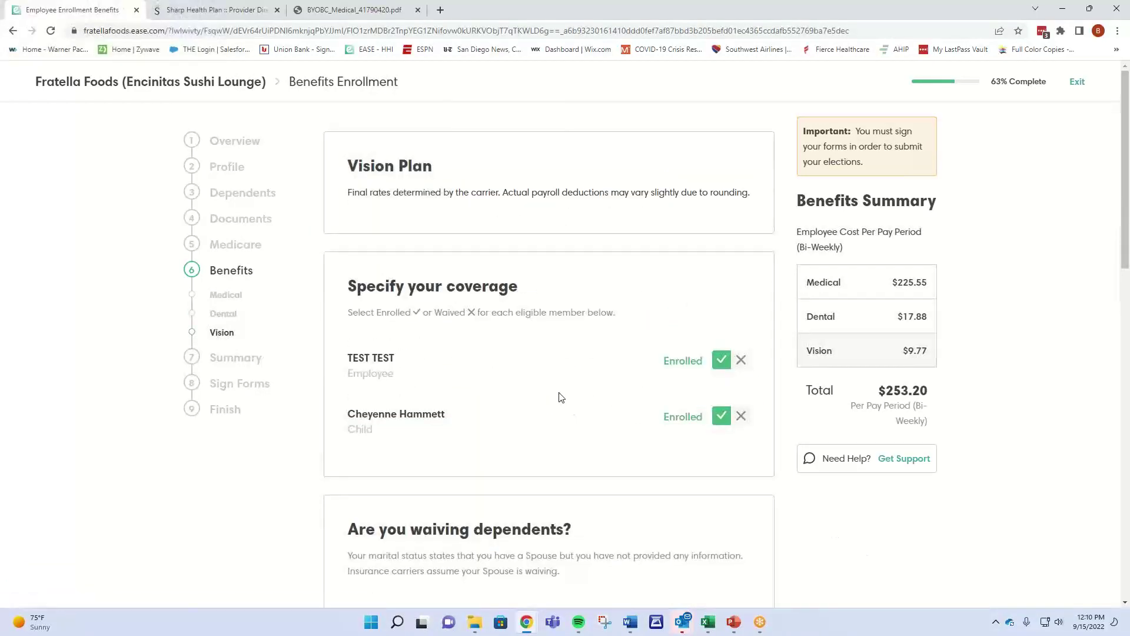
# Check the VSP provider search, then save the Choice Builder VSP Platinum election for employee and child.
pyautogui.scroll(-10, 562, 398)
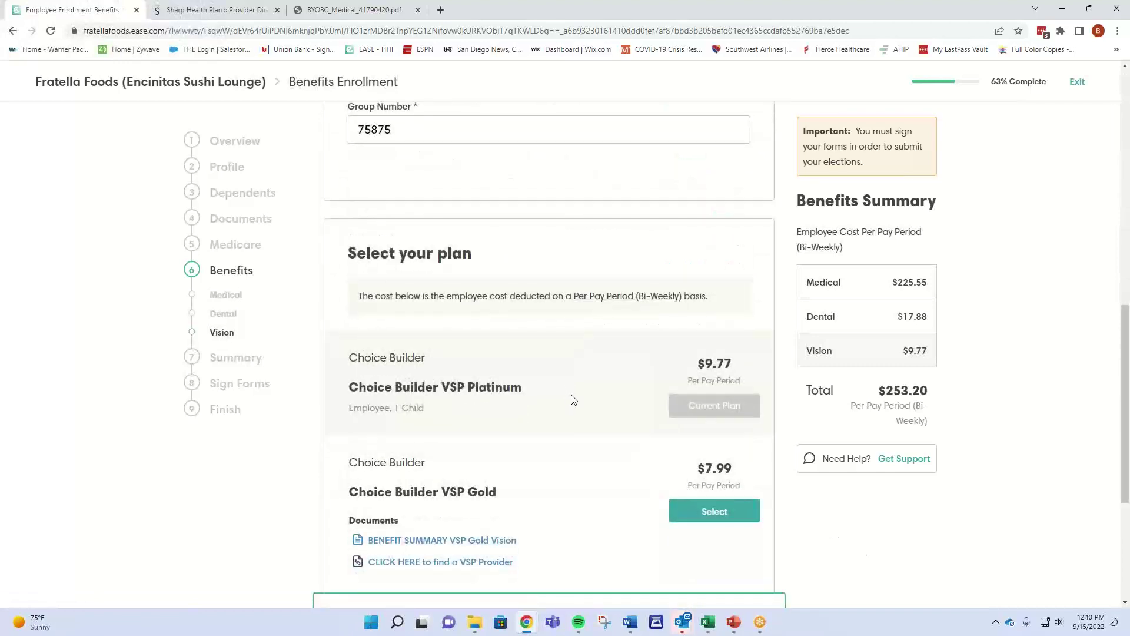
pyautogui.scroll(-4, 574, 400)
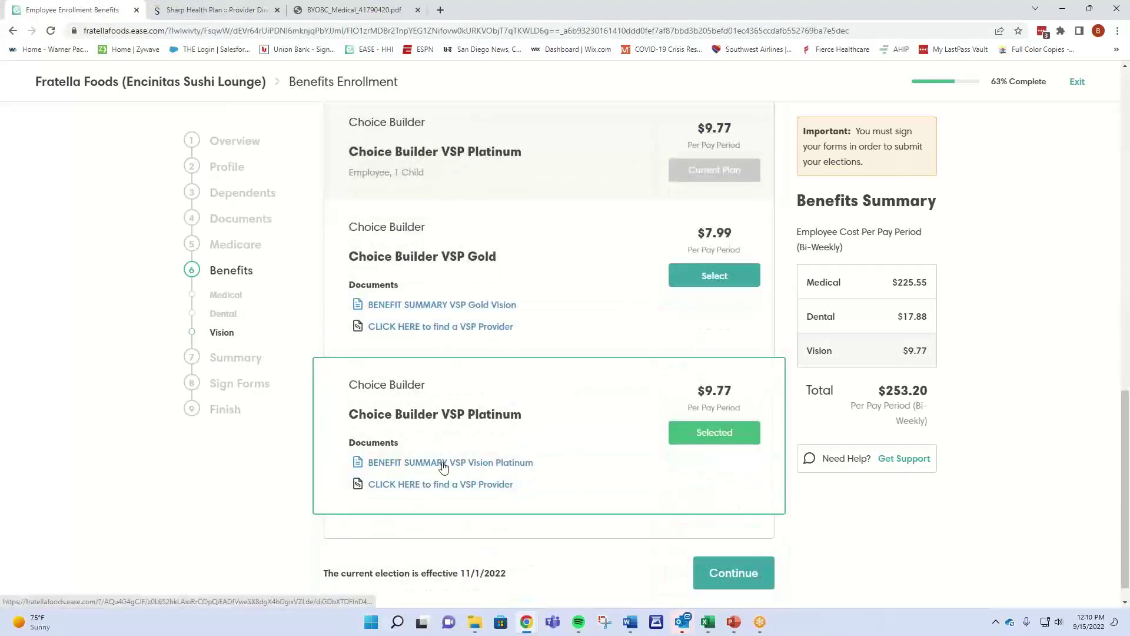
pyautogui.click(442, 484)
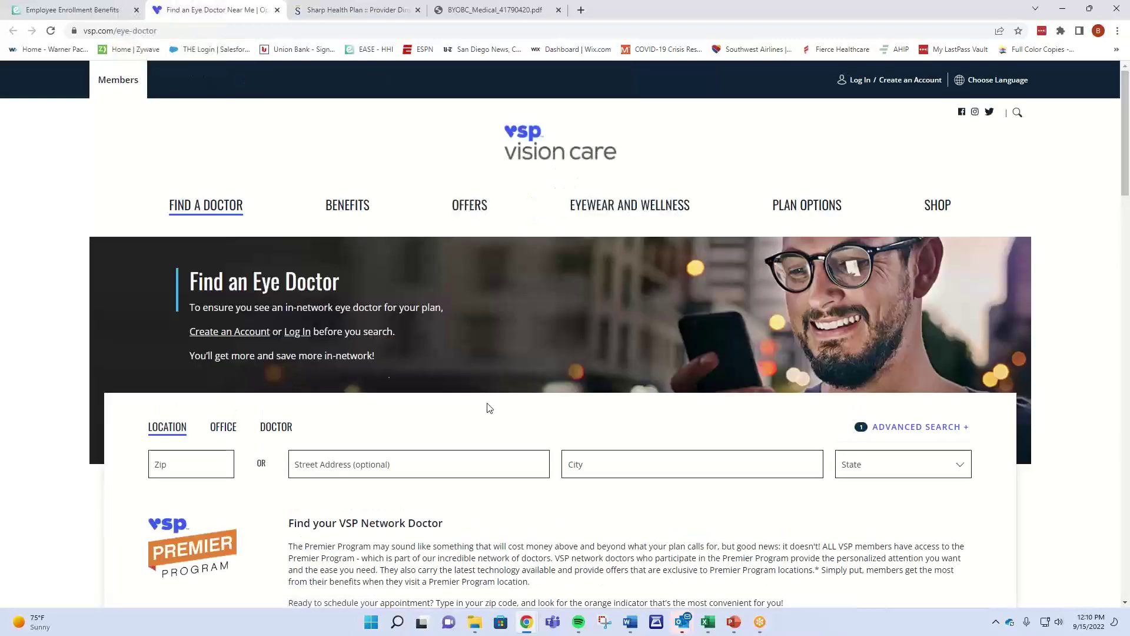
pyautogui.click(83, 12)
pyautogui.click(746, 579)
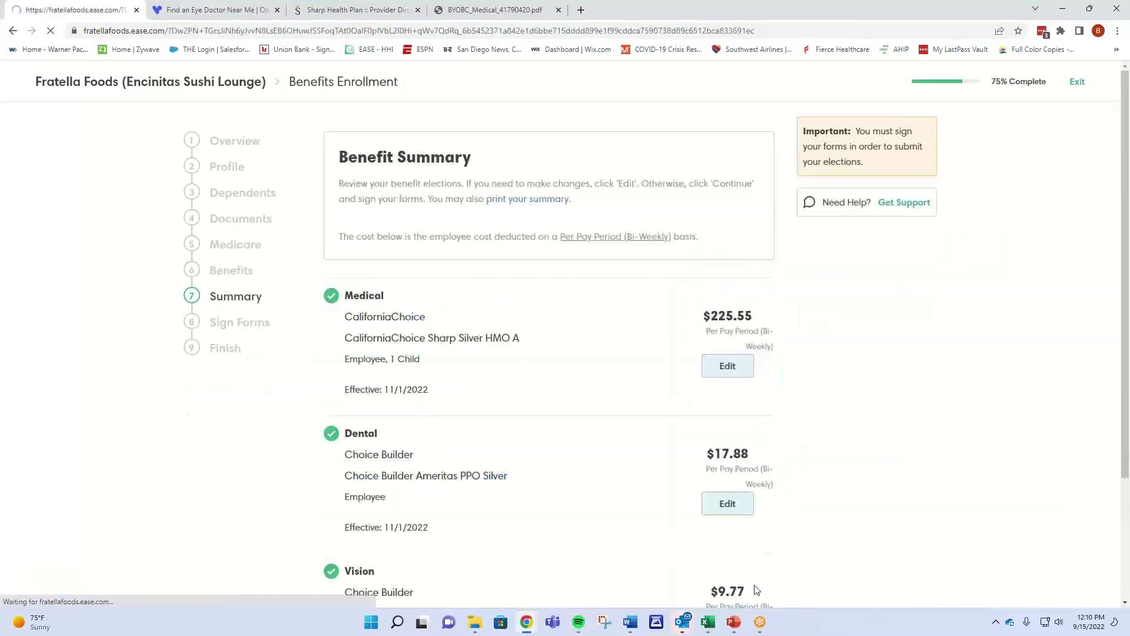
# Accept the Benefit Summary listing Sharp Silver HMO A, Ameritas PPO Silver and VSP Platinum.
pyautogui.scroll(-3, 577, 372)
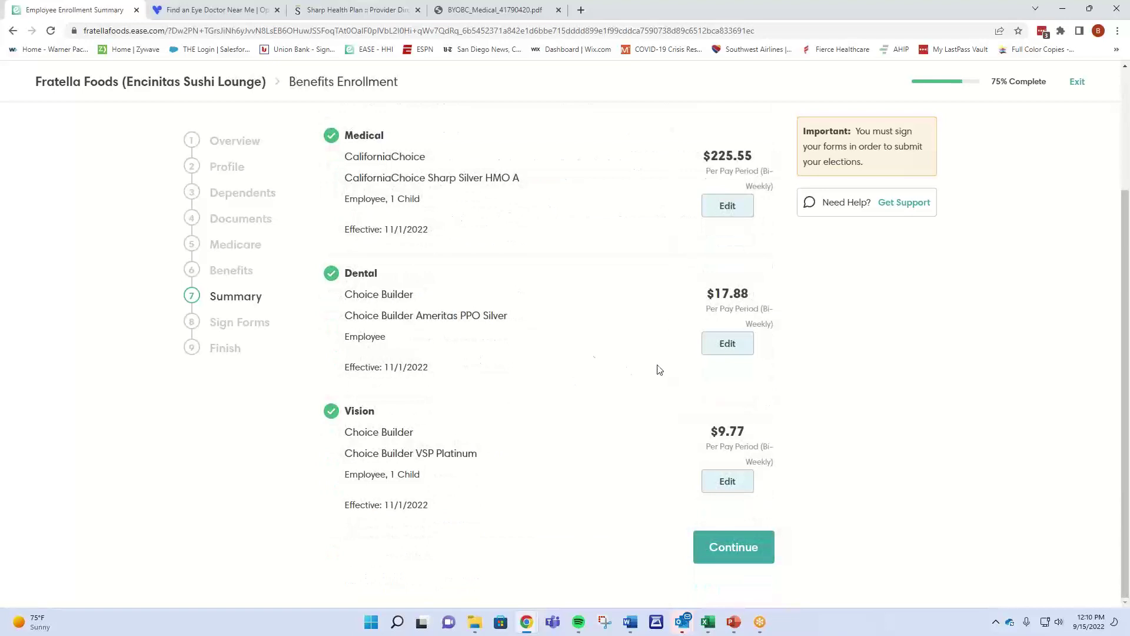
pyautogui.click(732, 352)
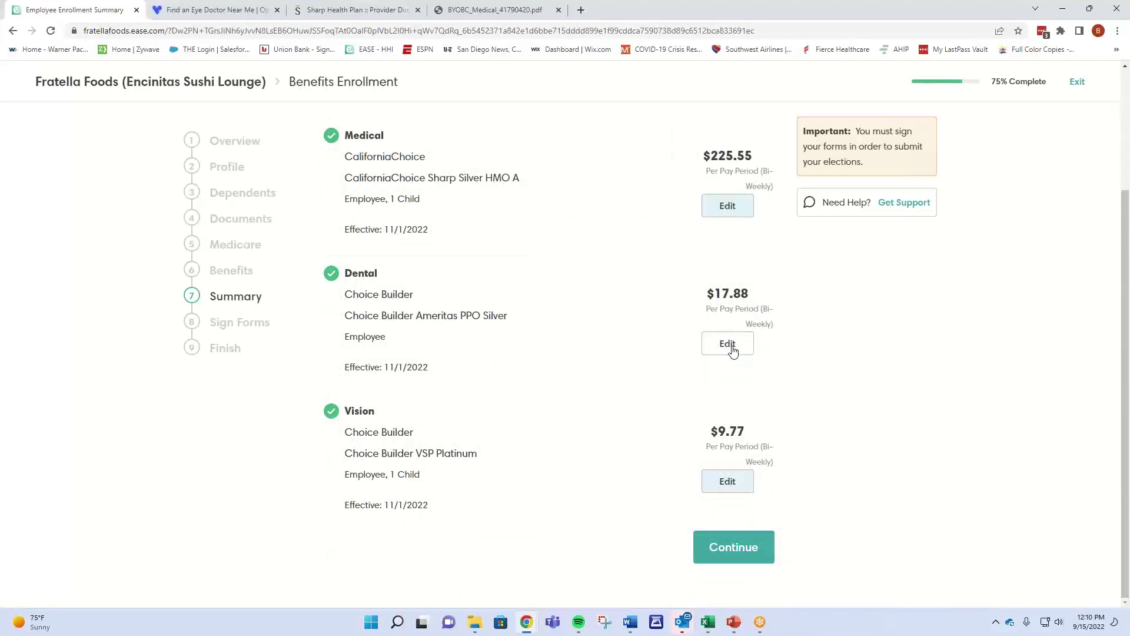
pyautogui.click(736, 550)
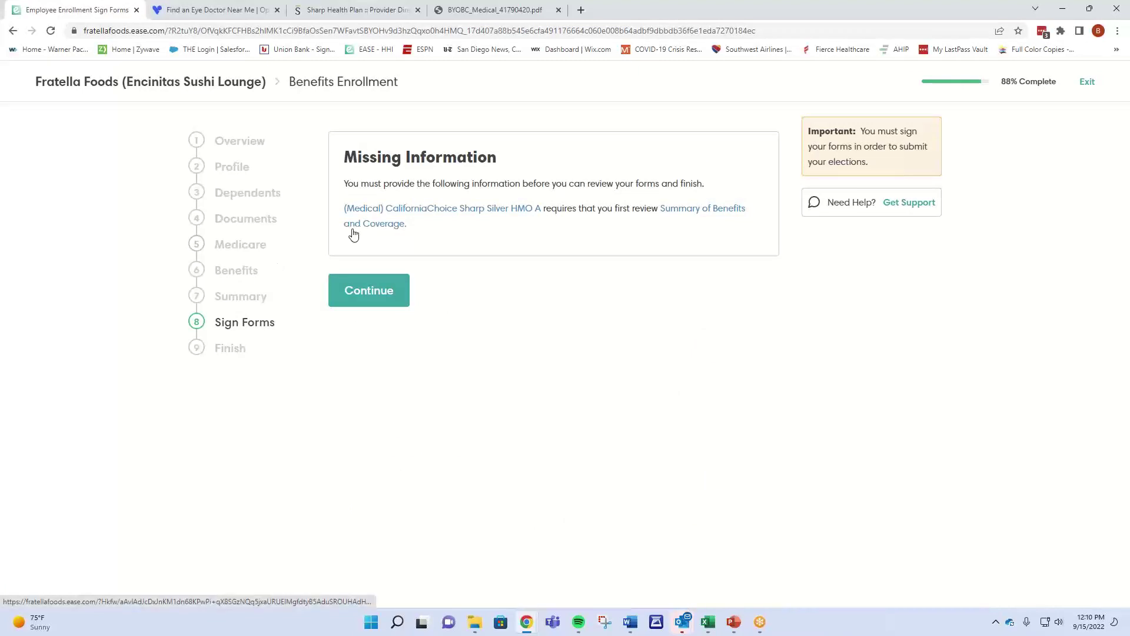
# Revisit the benefits step to recheck the medical election, then return to form signing.
pyautogui.click(221, 277)
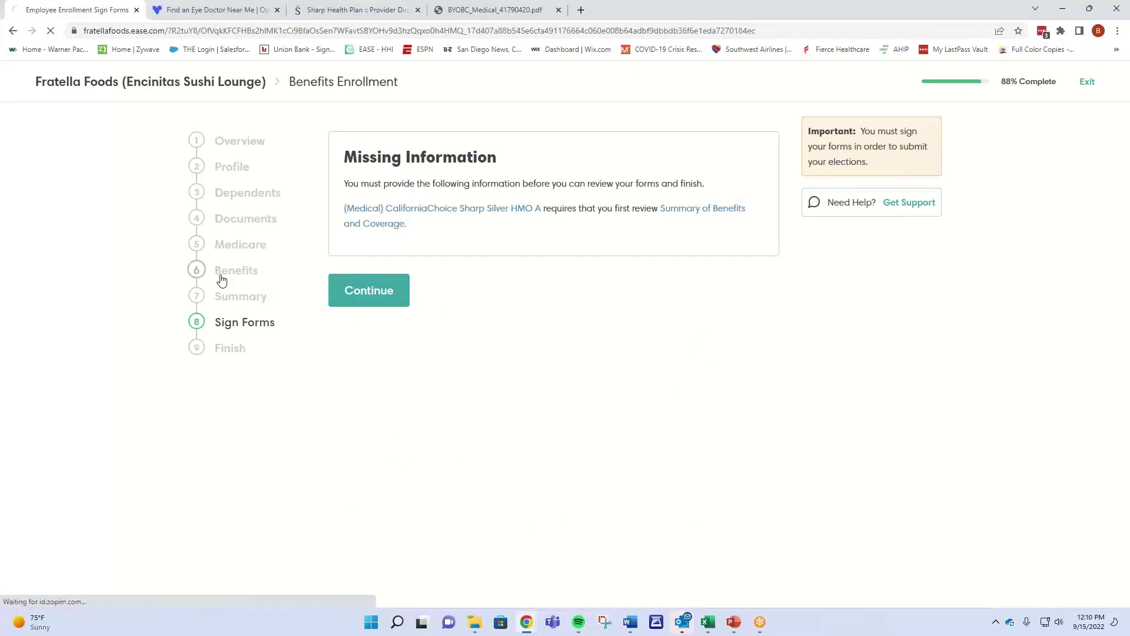
pyautogui.scroll(-1, 610, 502)
pyautogui.scroll(-20, 609, 502)
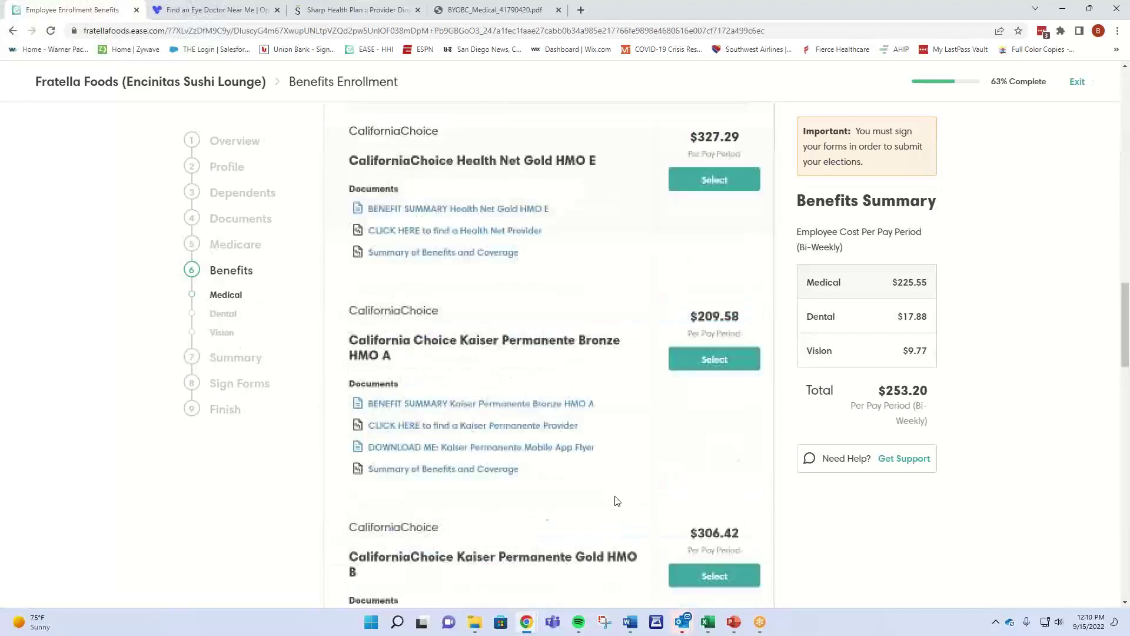
pyautogui.scroll(-10, 620, 497)
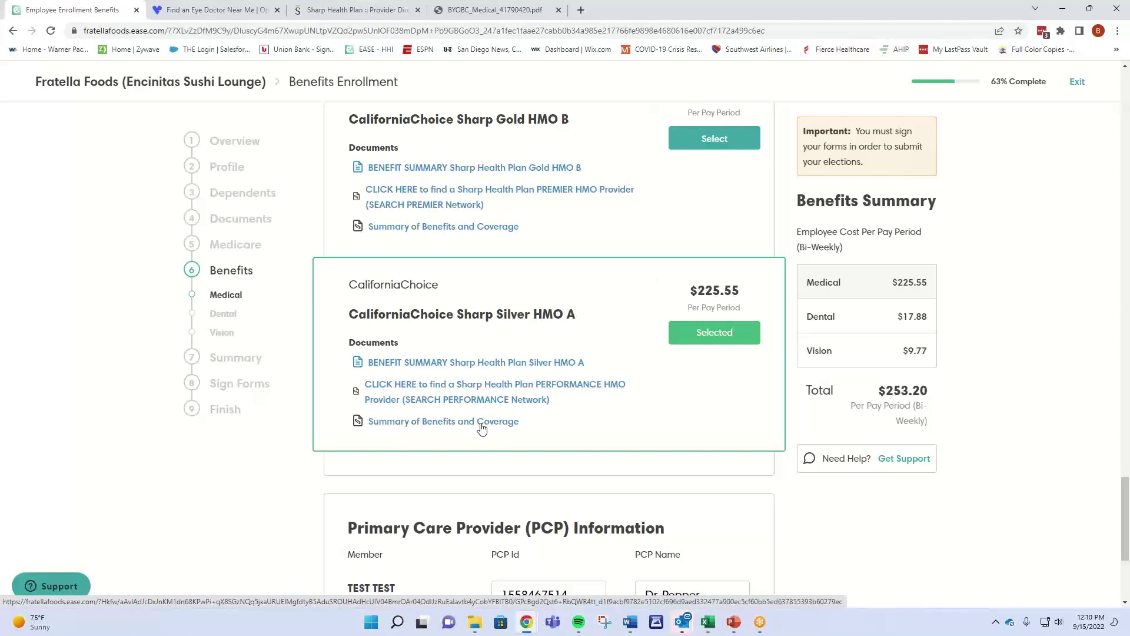
pyautogui.click(242, 383)
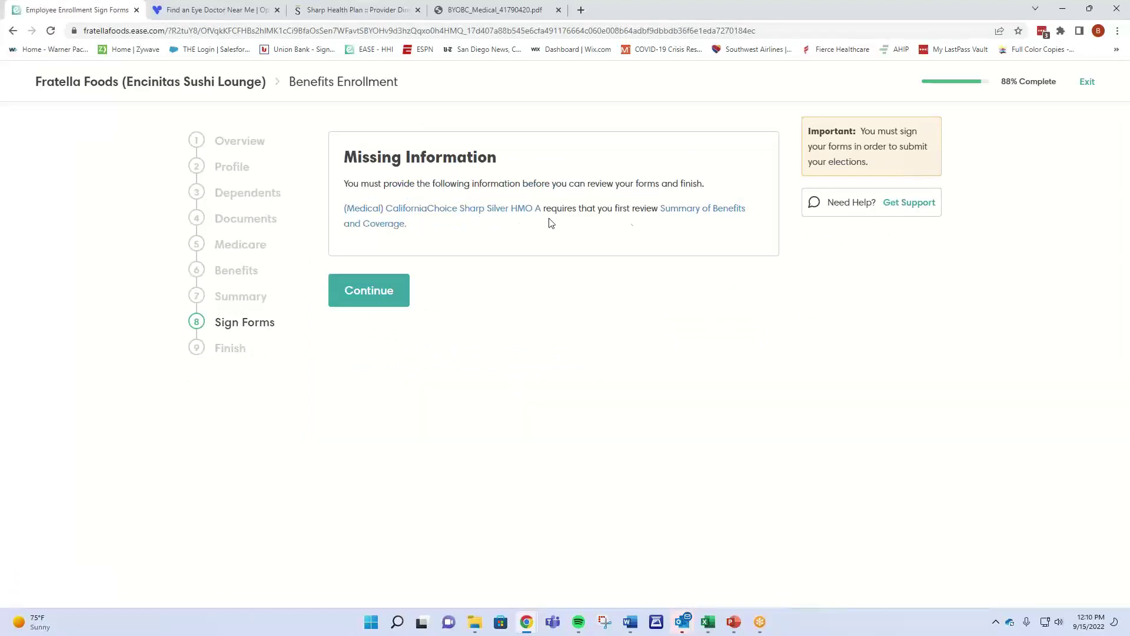
# Review the Sharp Silver HMO A Summary of Benefits and Coverage to clear the missing-information notice.
pyautogui.click(673, 212)
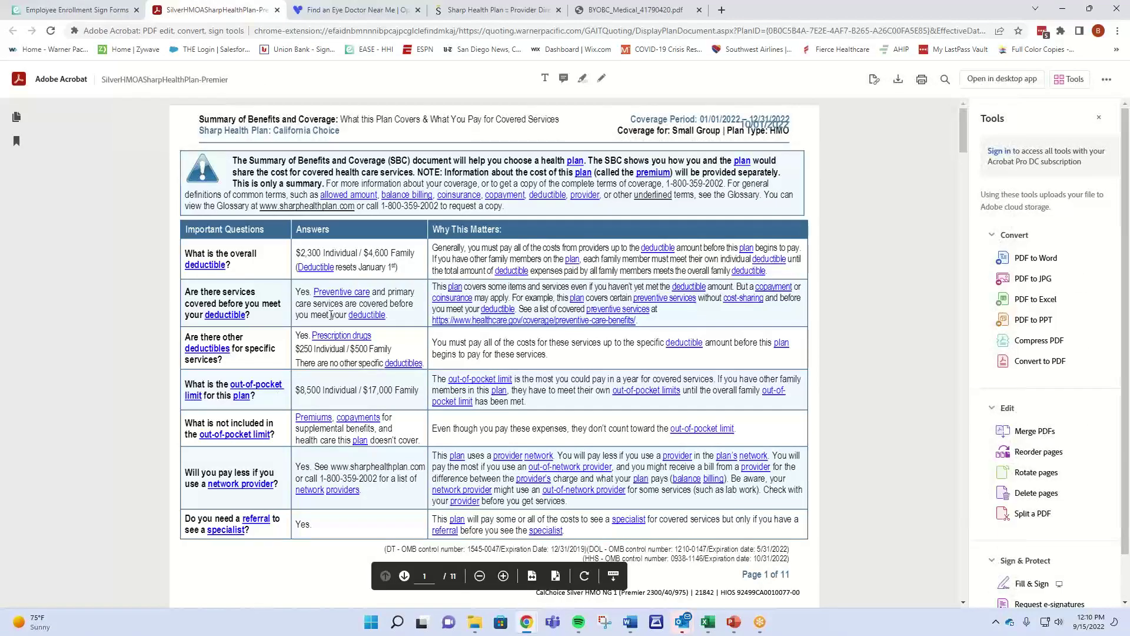
pyautogui.click(74, 10)
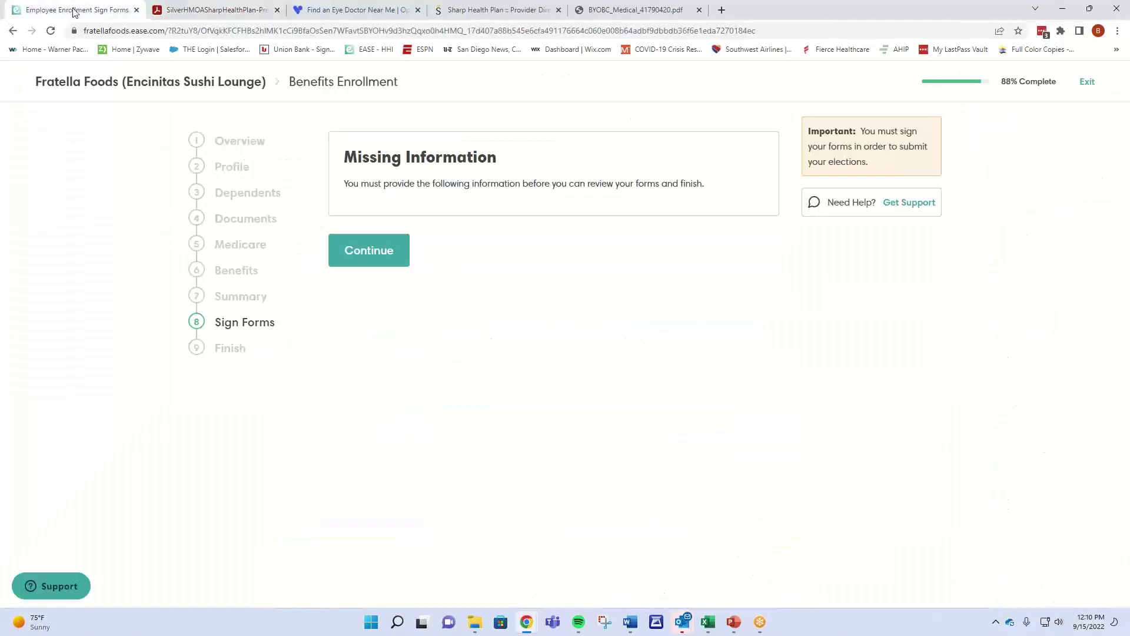
pyautogui.click(398, 250)
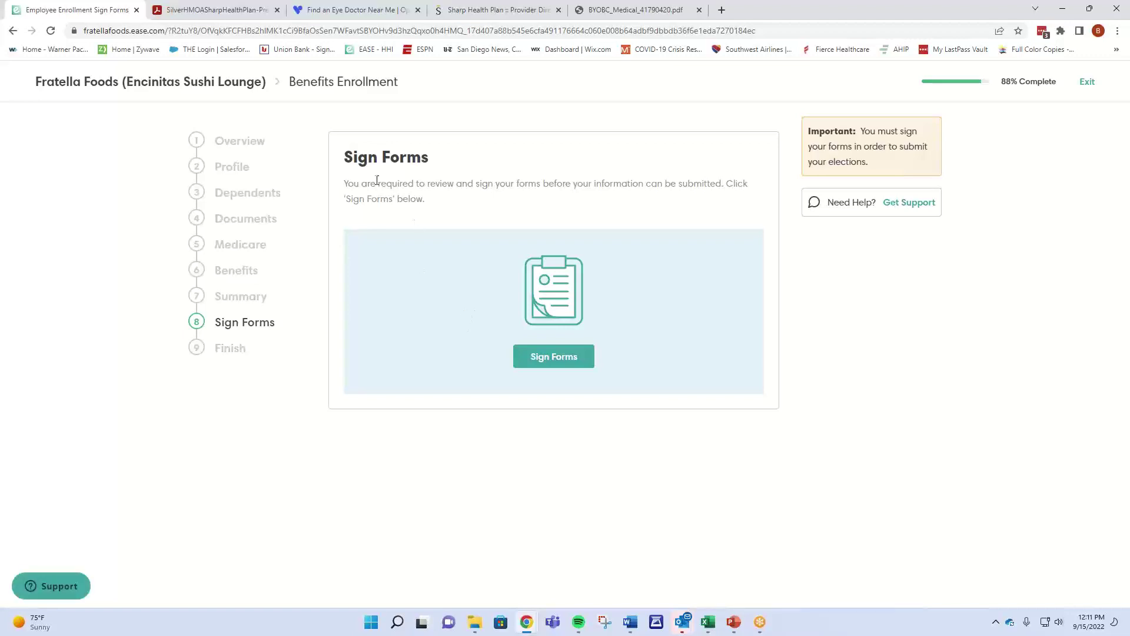
# Generate the enrollment forms and create an e-signature from a typed name and a drawn signature.
pyautogui.click(517, 356)
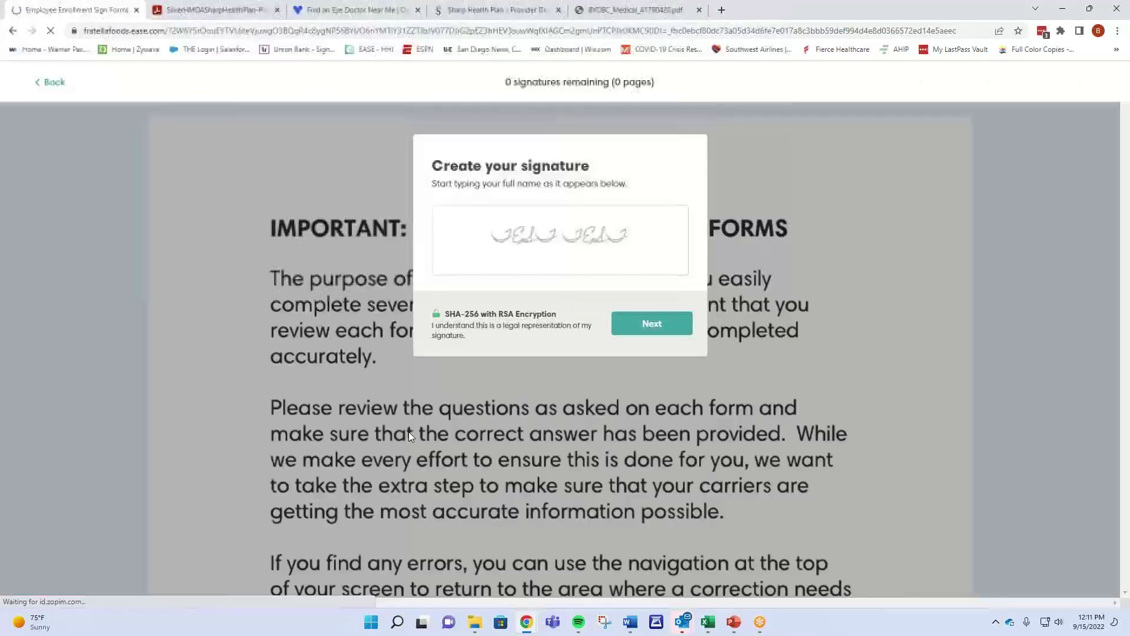
pyautogui.write('test')
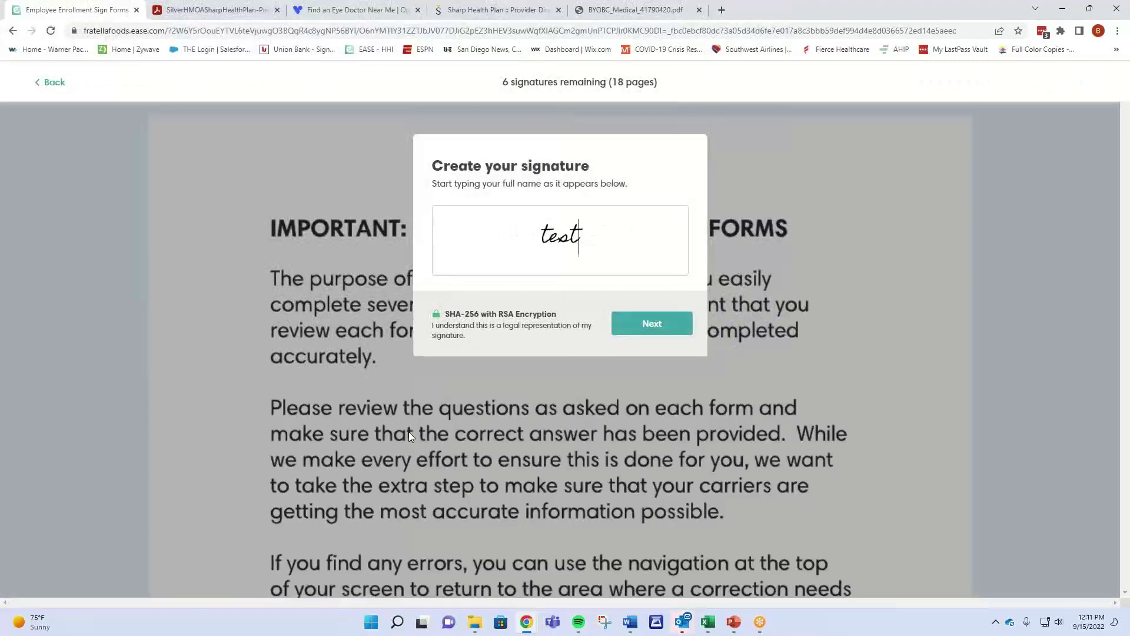
pyautogui.click(658, 330)
pyautogui.moveTo(476, 261); pyautogui.dragTo(629, 233)
pyautogui.click(648, 340)
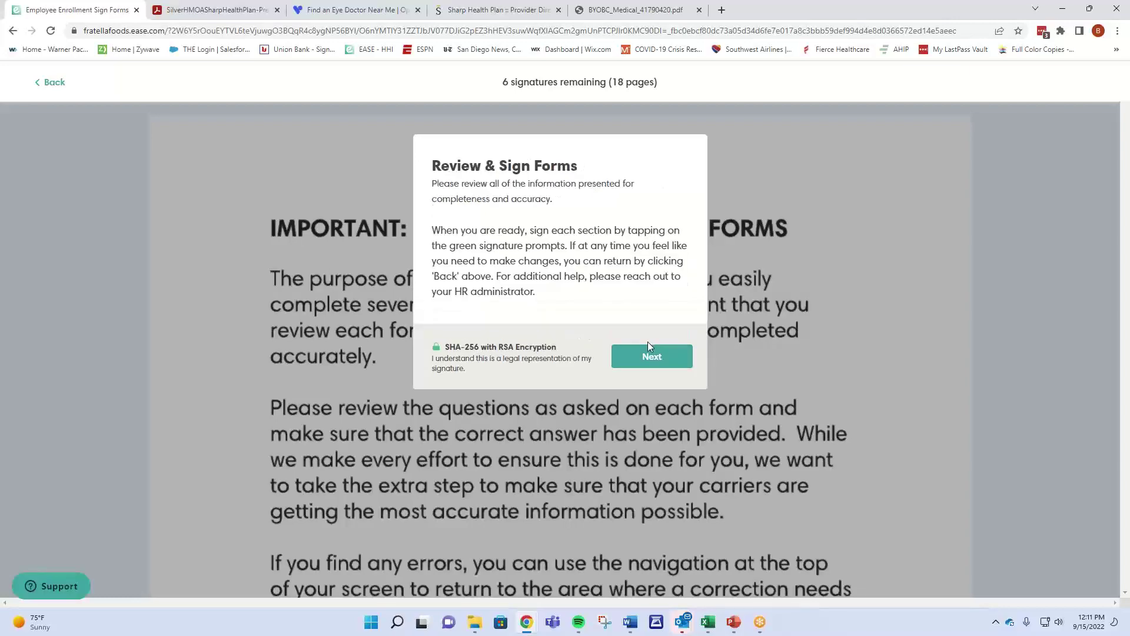
# Sign the first Sign Here lines on the enrollment forms.
pyautogui.click(647, 363)
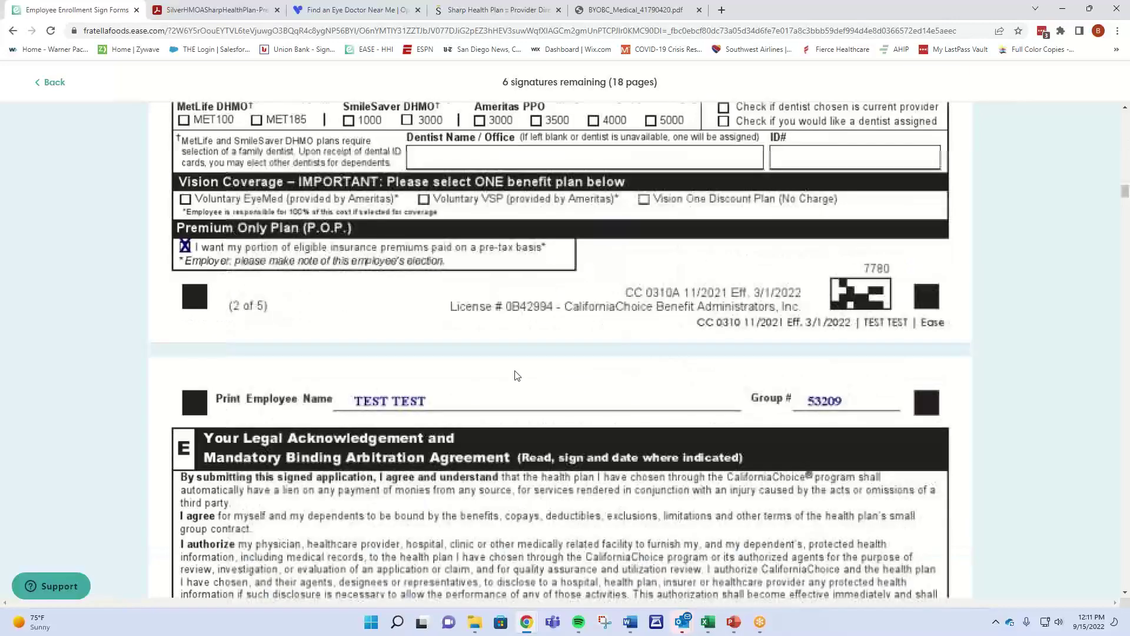
pyautogui.click(299, 413)
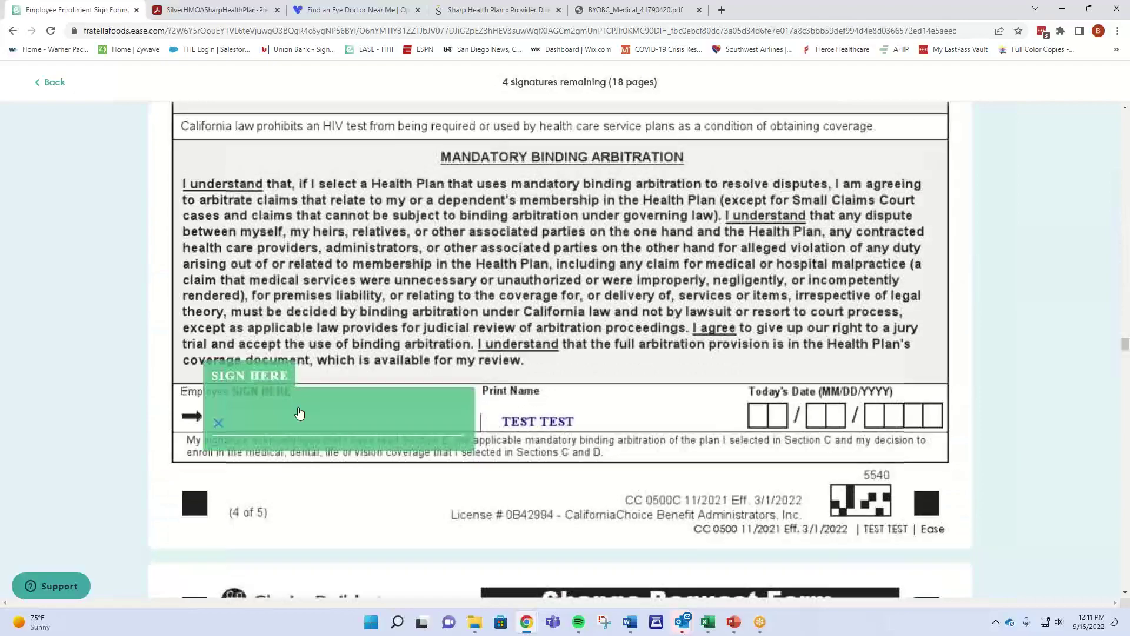
pyautogui.click(299, 412)
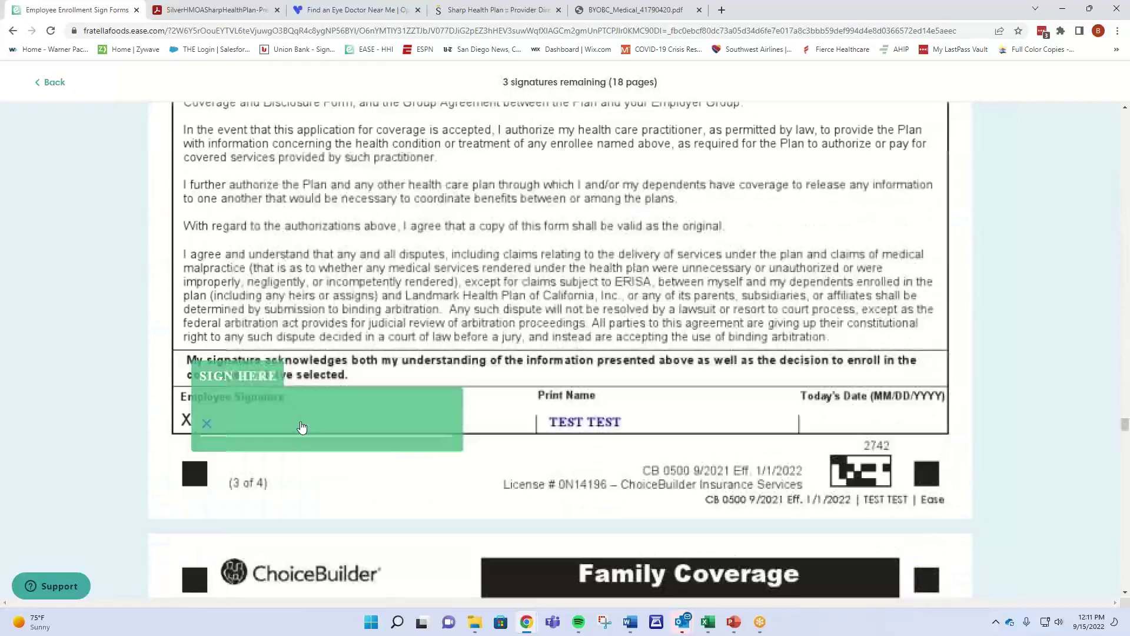